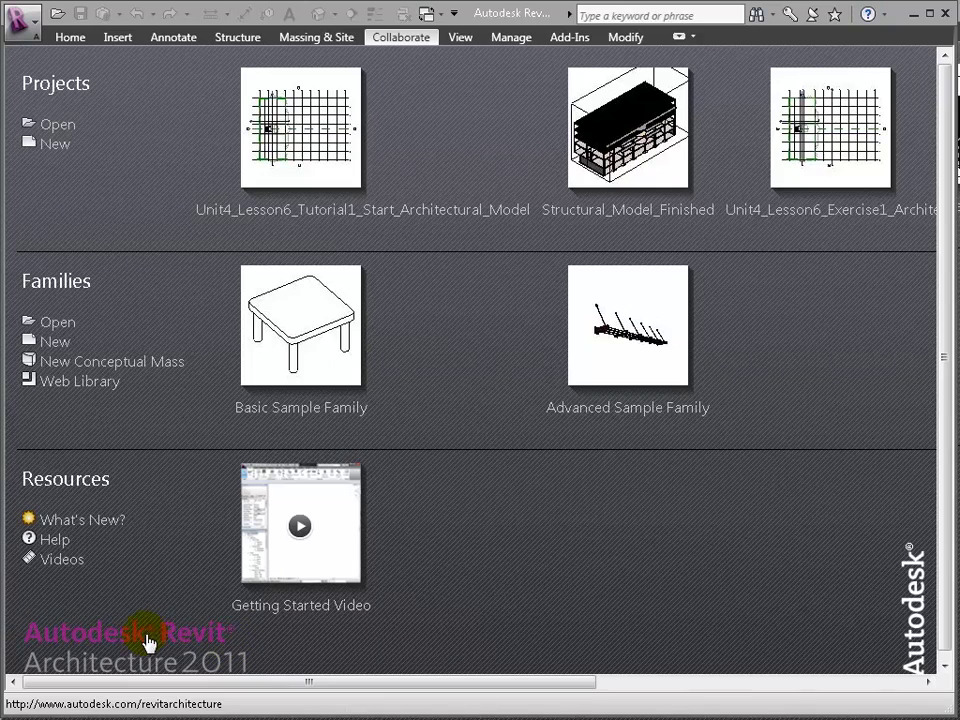
- Open the application menu to show the four recent project files
click(22, 18)
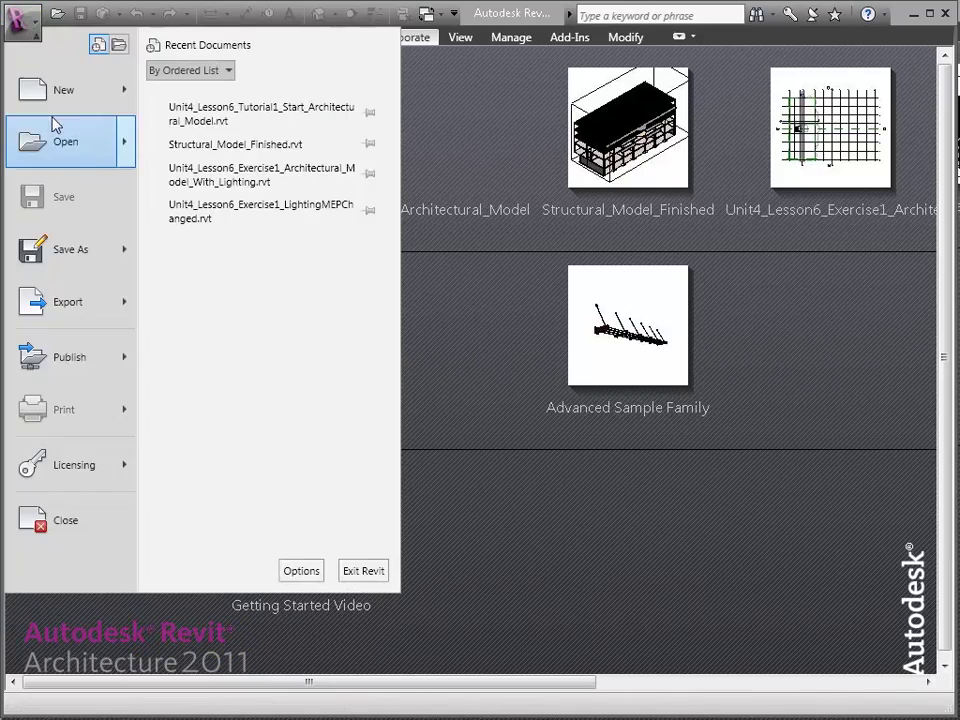
- Open the Unit4_Lesson6_Tutorial1_Start_Architectural_Model project file
click(58, 129)
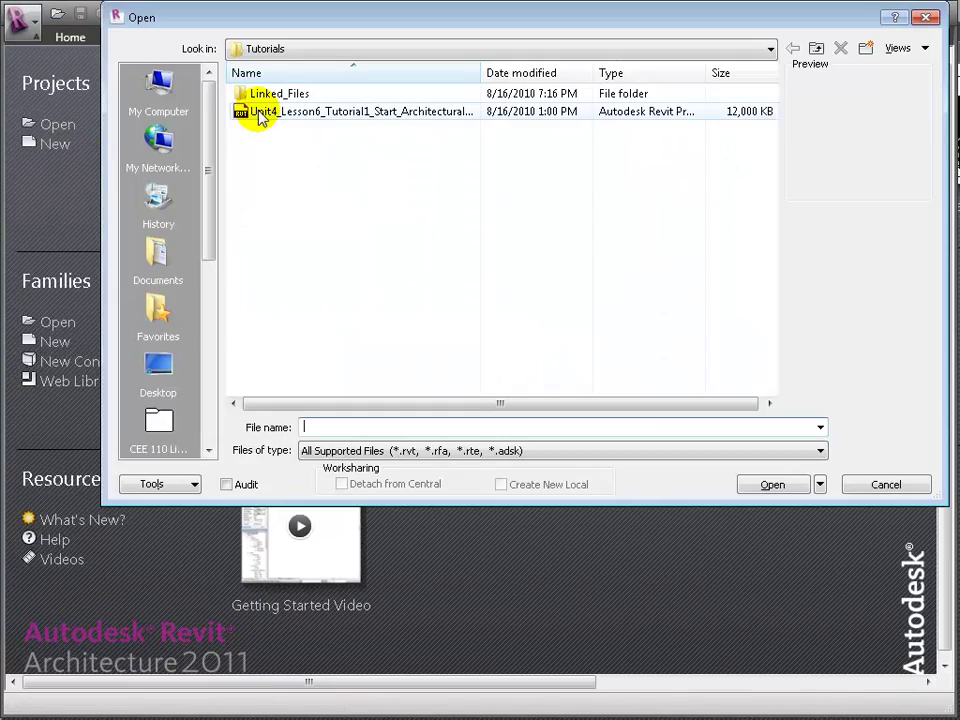
drag(480, 72, 605, 72)
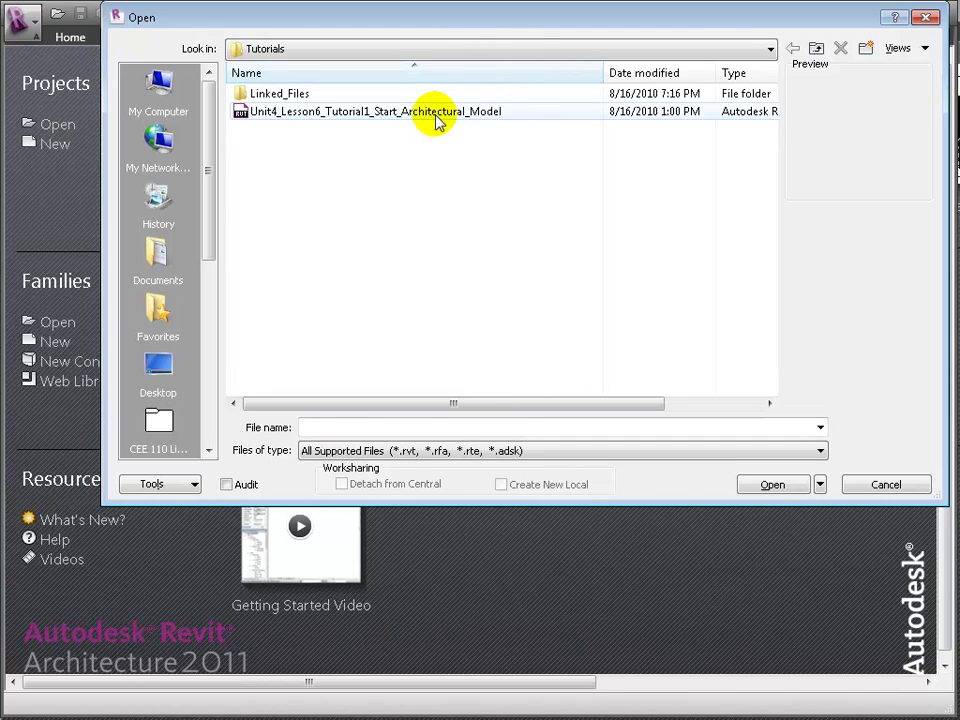
click(436, 112)
click(773, 485)
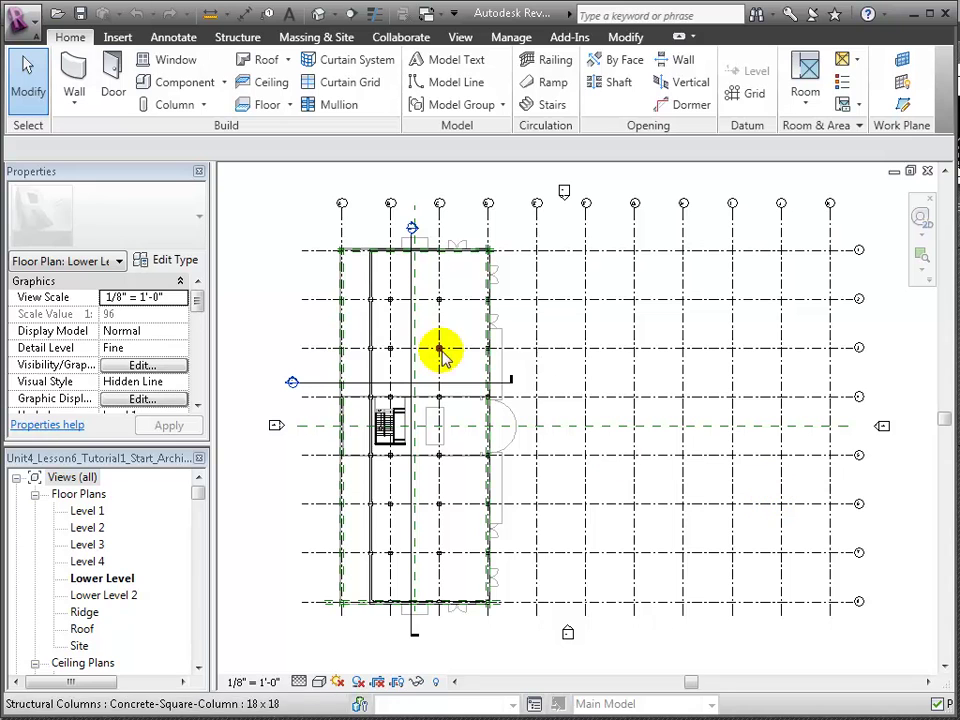
- Display the 3D with Section Box view from the Project Browser's 3D Views
click(197, 579)
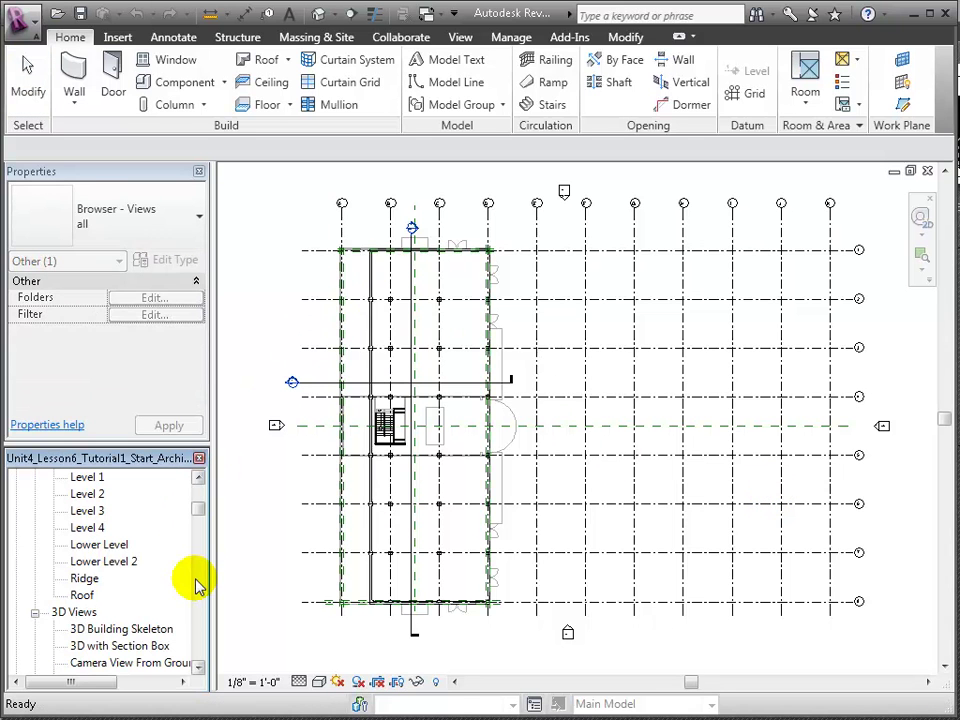
double_click(140, 648)
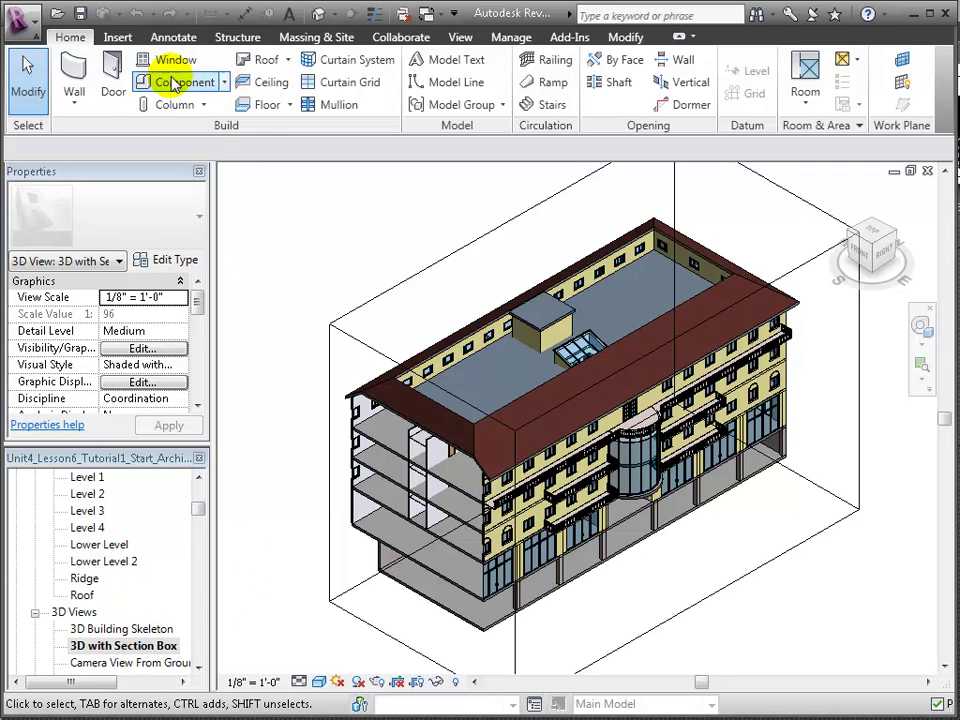
click(117, 38)
- Link Structural_Model_Finished from the Linked_Files folder using Auto - Origin to Origin positioning
click(72, 82)
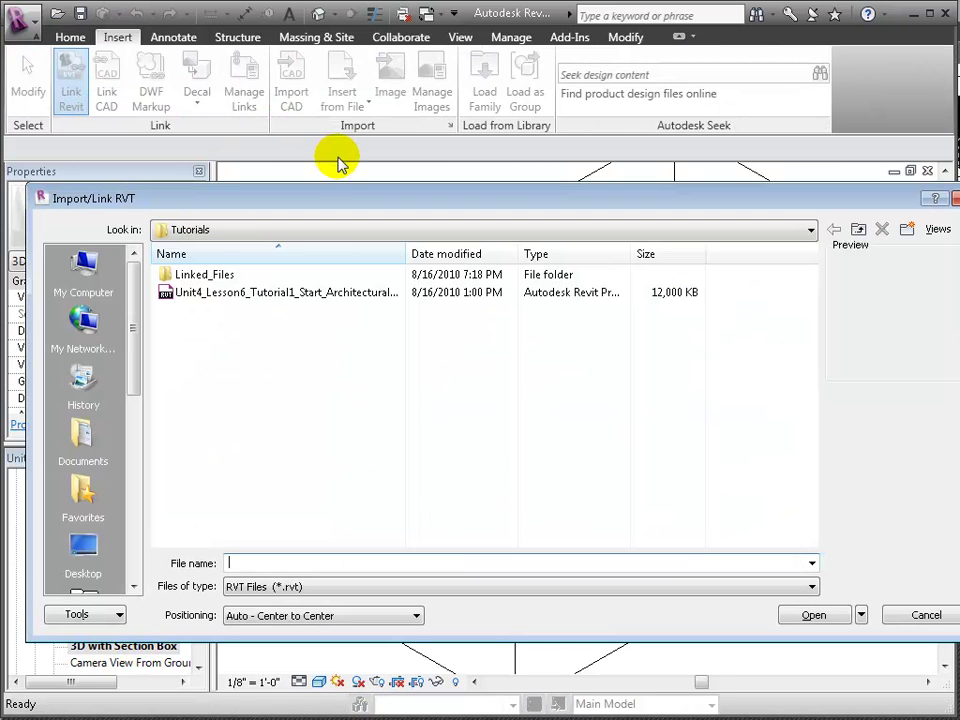
double_click(253, 276)
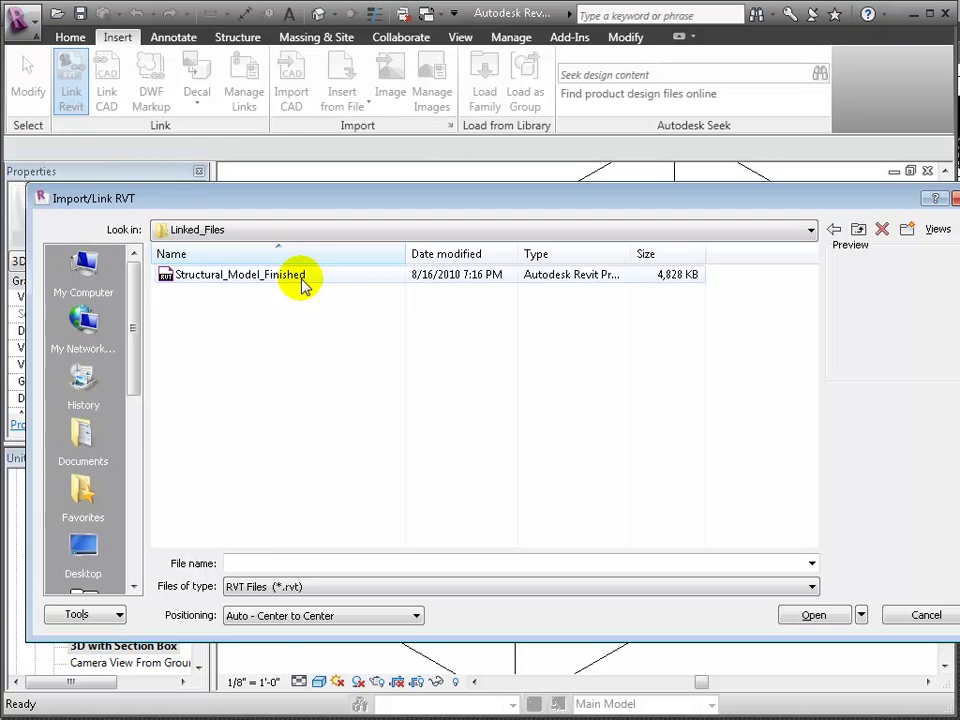
click(304, 278)
click(367, 616)
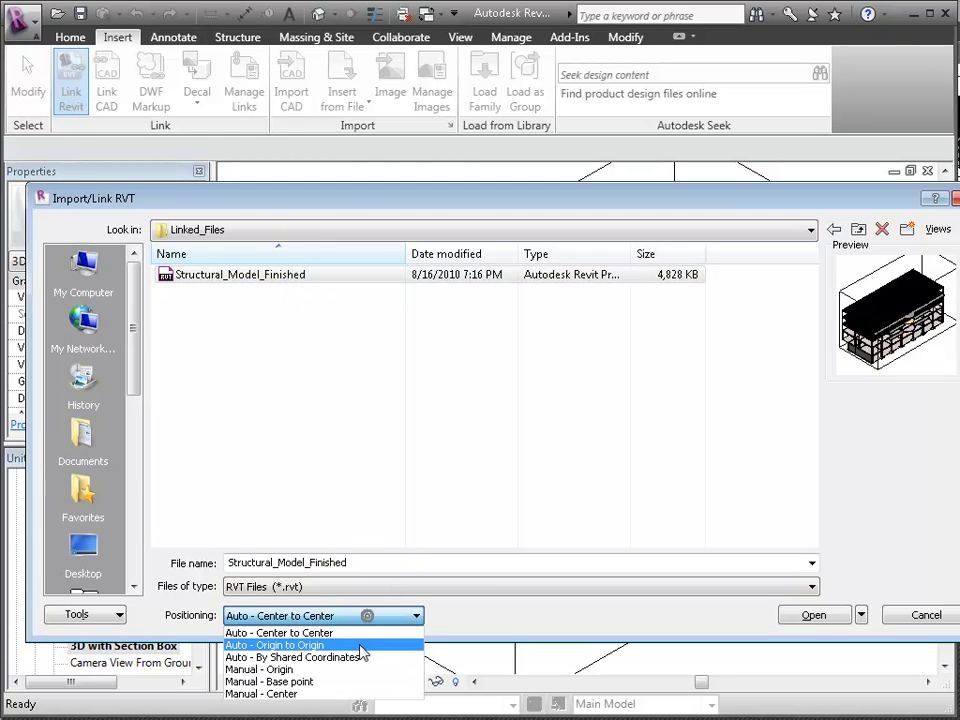
click(360, 646)
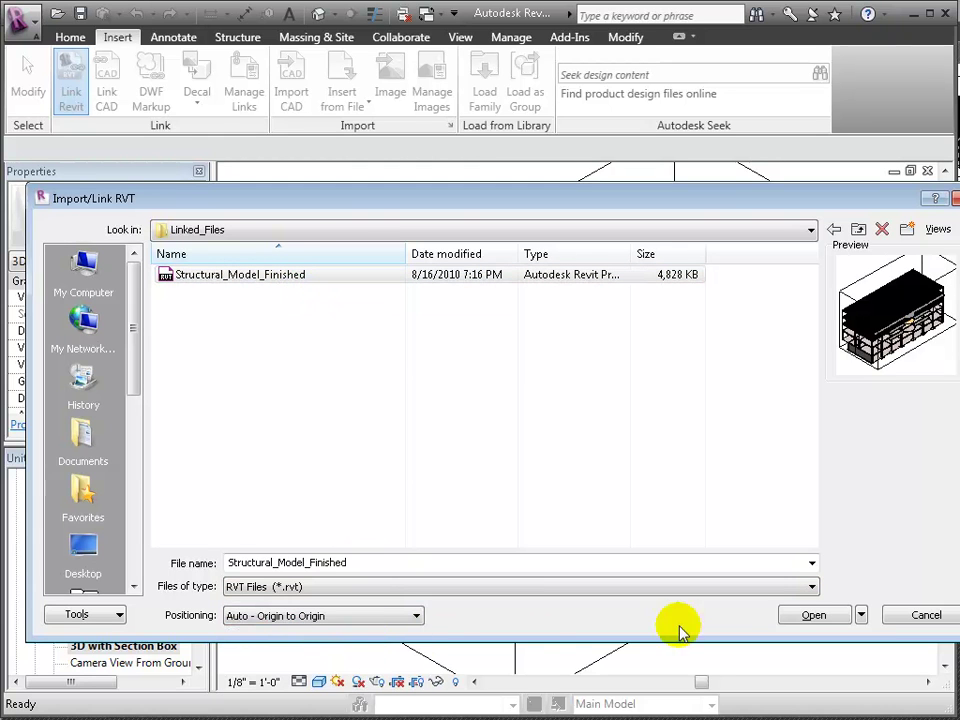
click(812, 617)
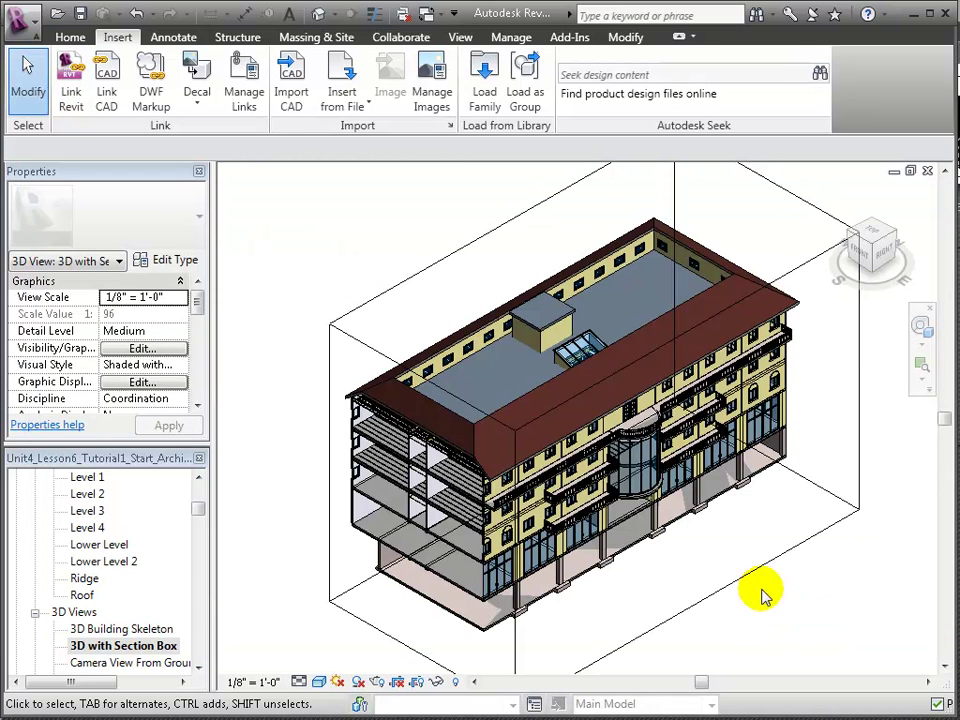
- Pull the section box's side inward to cut the building's end, then orbit and pan to inspect it
click(360, 338)
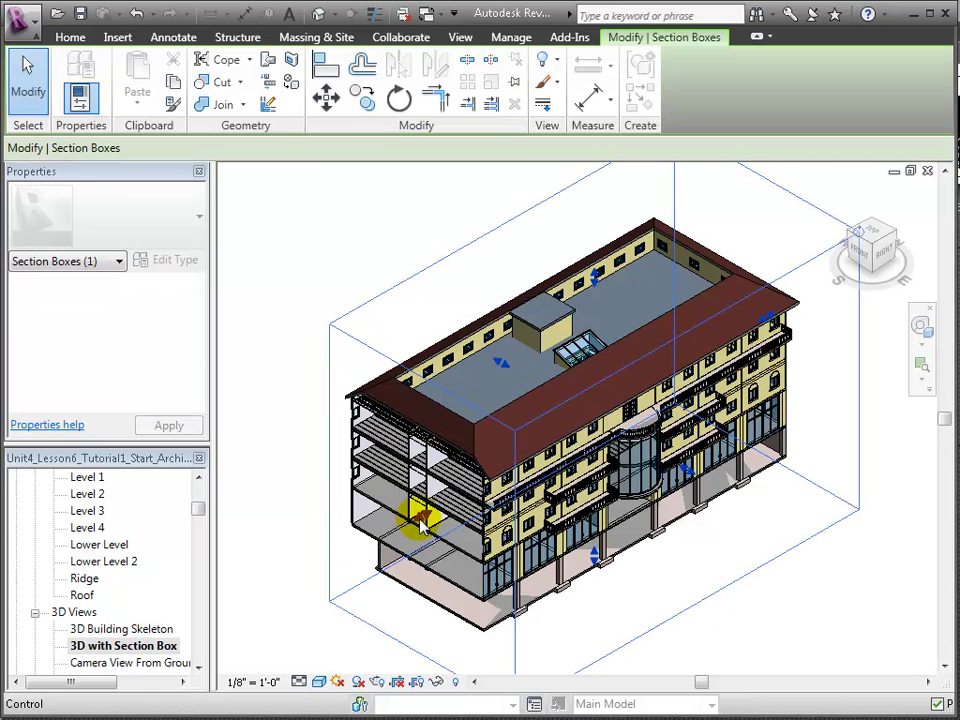
drag(418, 514, 365, 563)
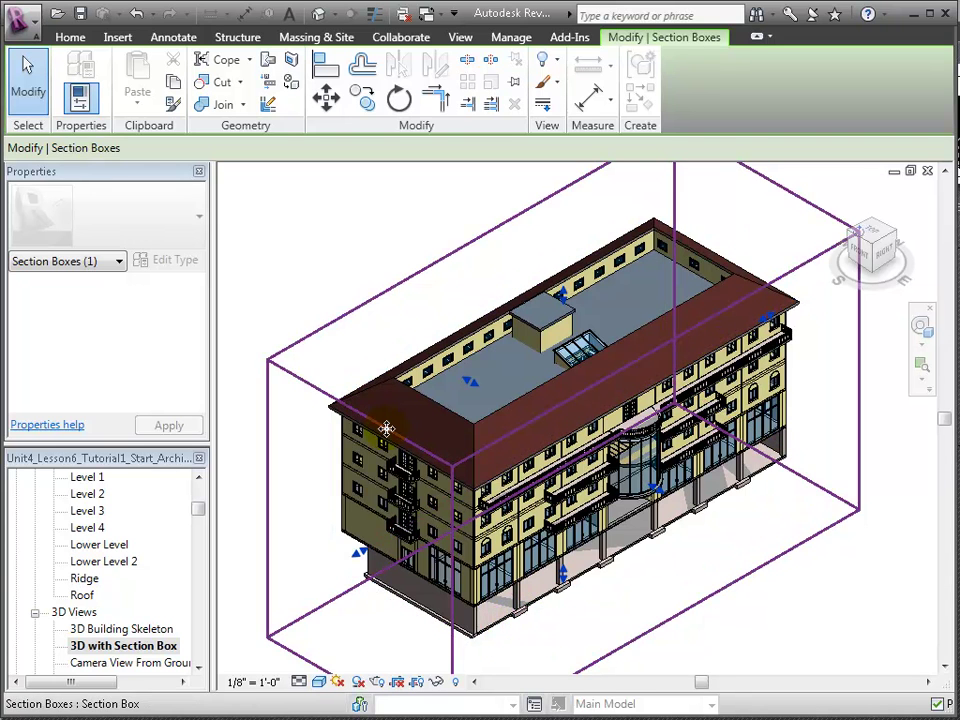
drag(362, 557, 513, 627)
shift+middle_drag(489, 611, 424, 553)
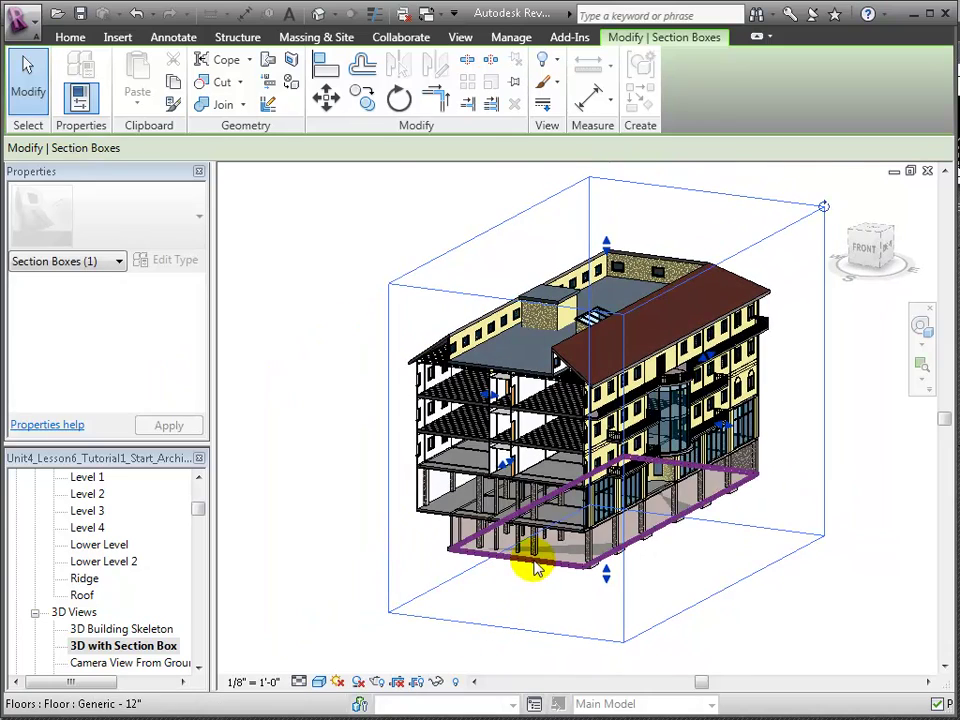
scroll(531, 566, up, 4)
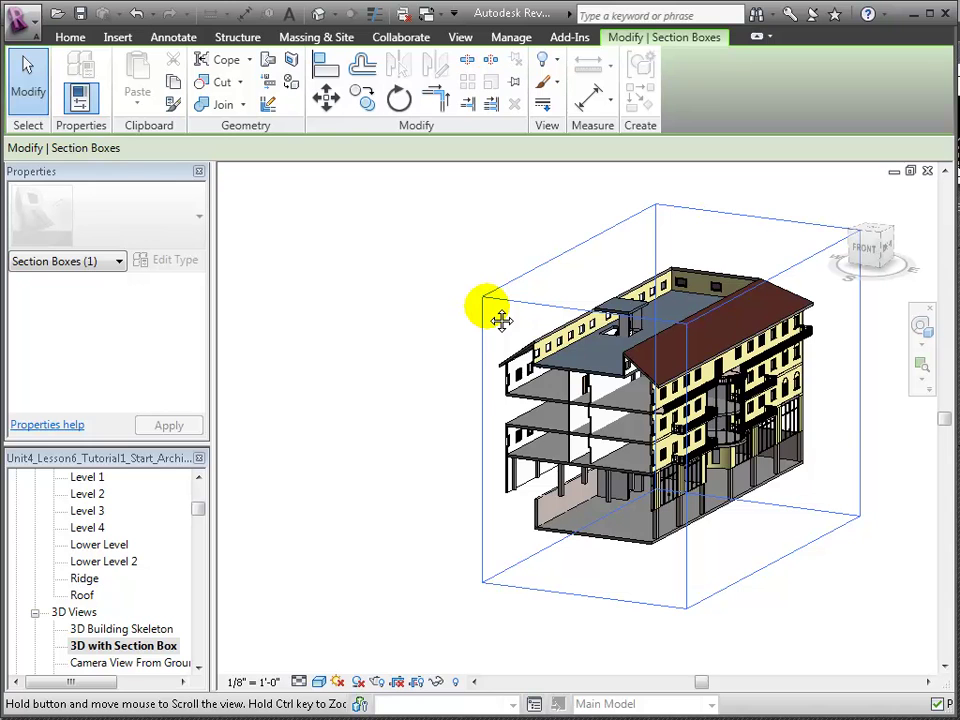
middle_drag(501, 319, 476, 347)
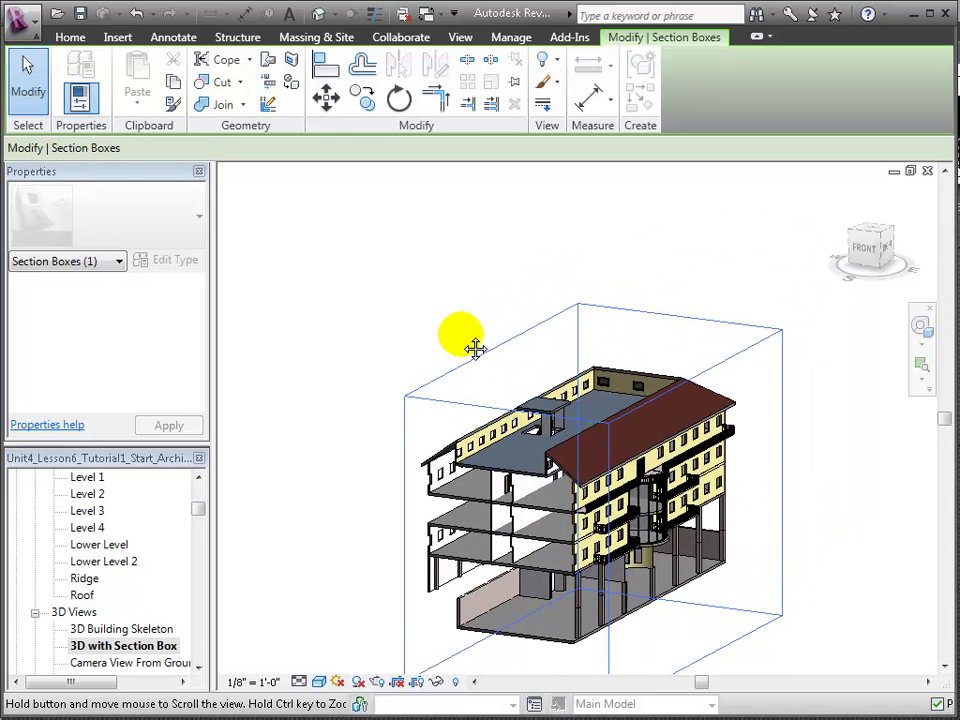
- Run Coordination Review with Select Link on the linked structural model
click(410, 40)
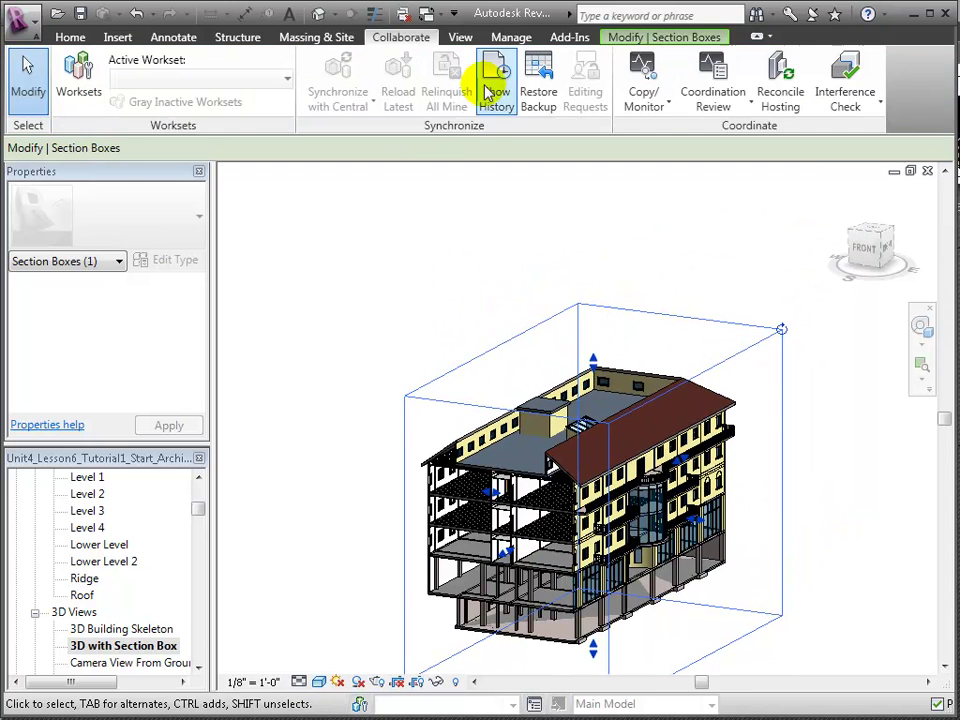
click(719, 105)
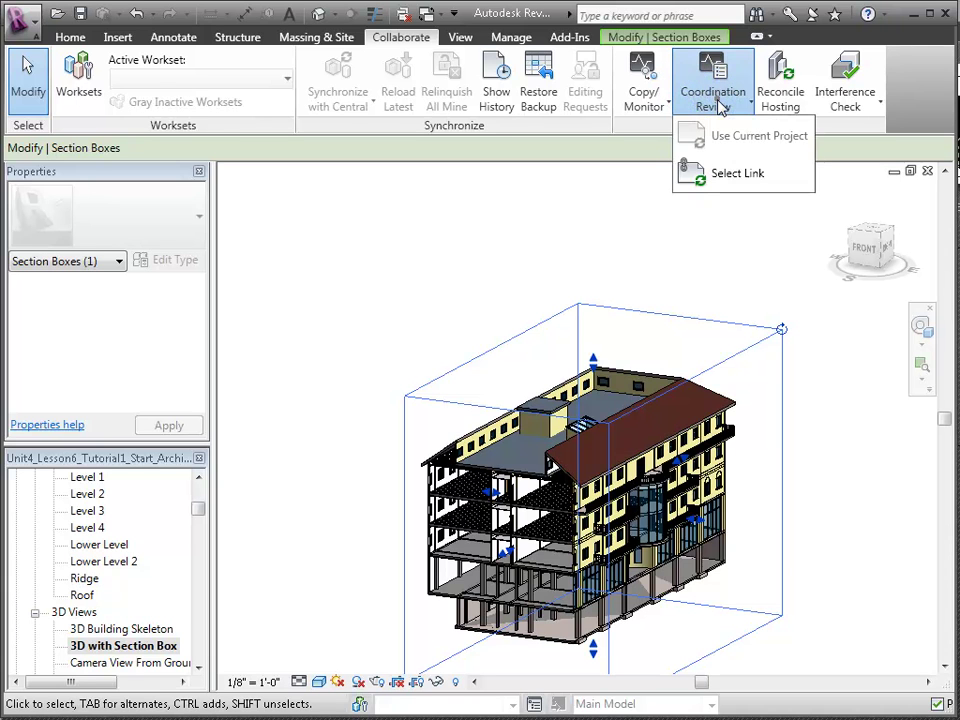
click(722, 180)
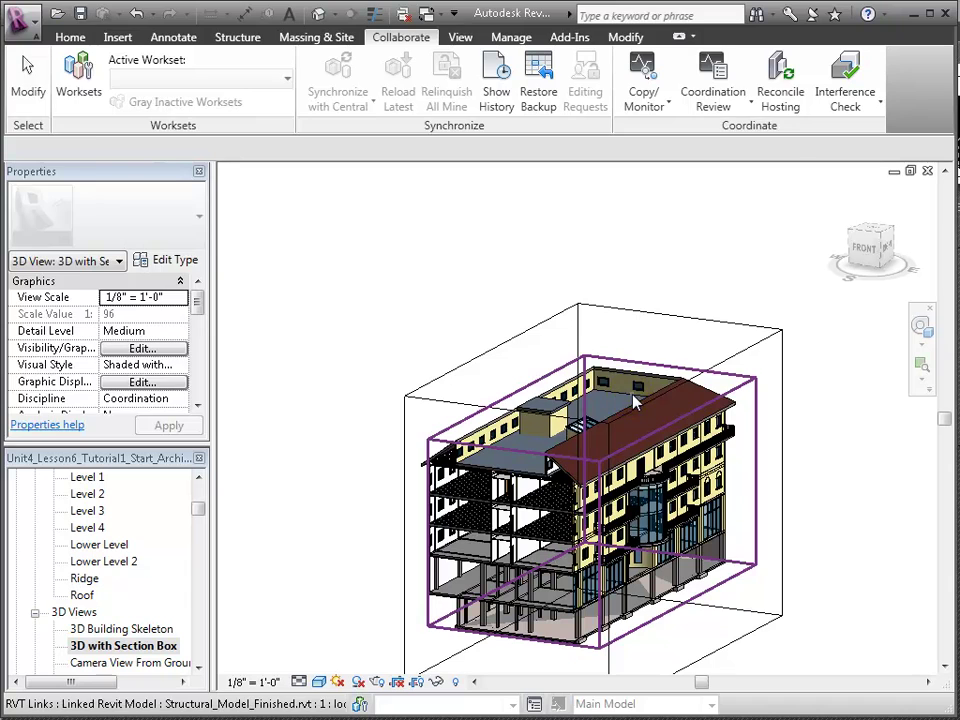
click(634, 400)
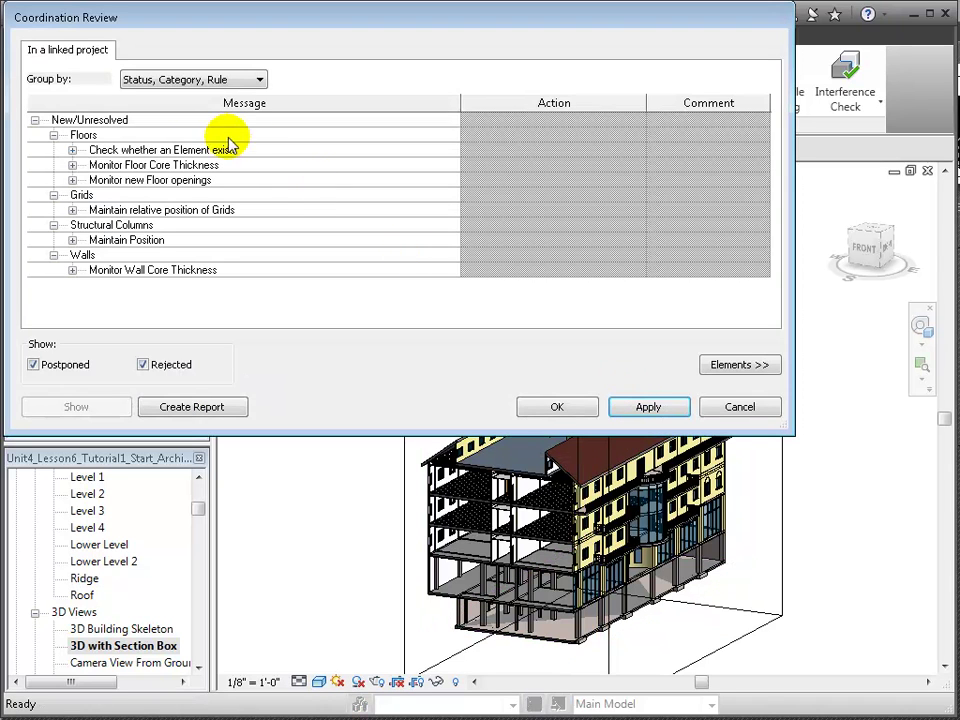
- Expand the Element deleted warning and select the Generic - 12" floor entry to locate it
click(72, 150)
click(91, 165)
click(195, 196)
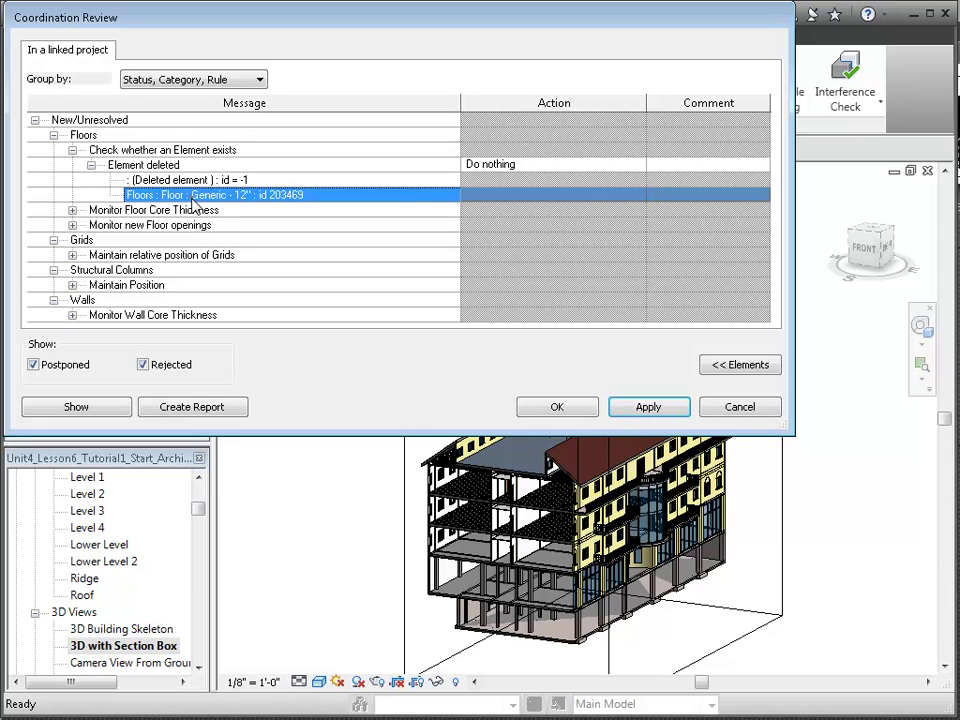
click(195, 196)
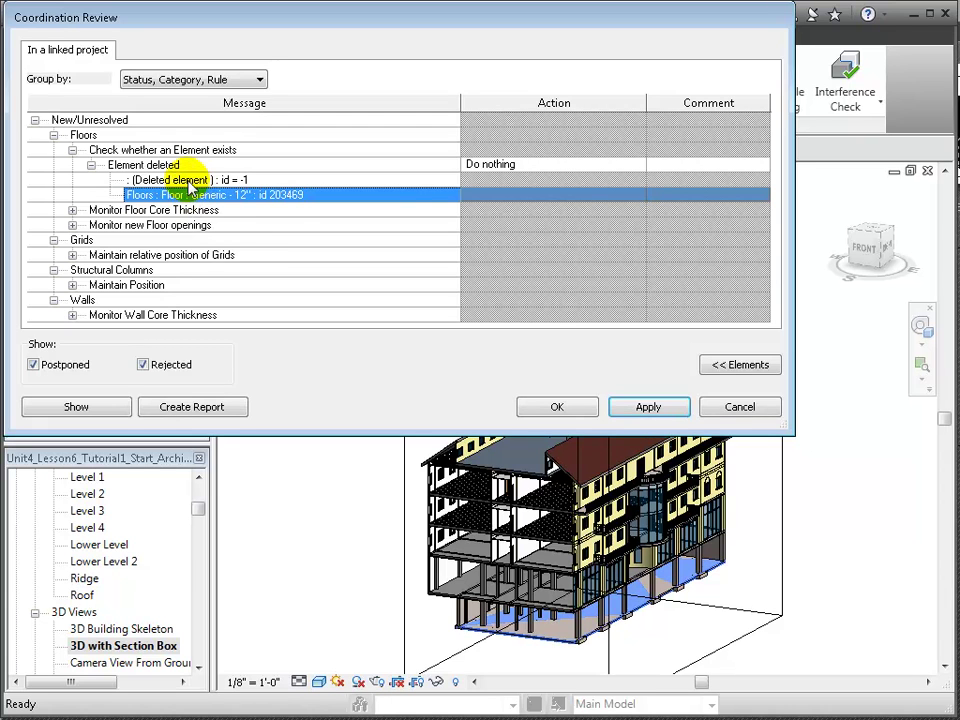
click(190, 181)
click(192, 196)
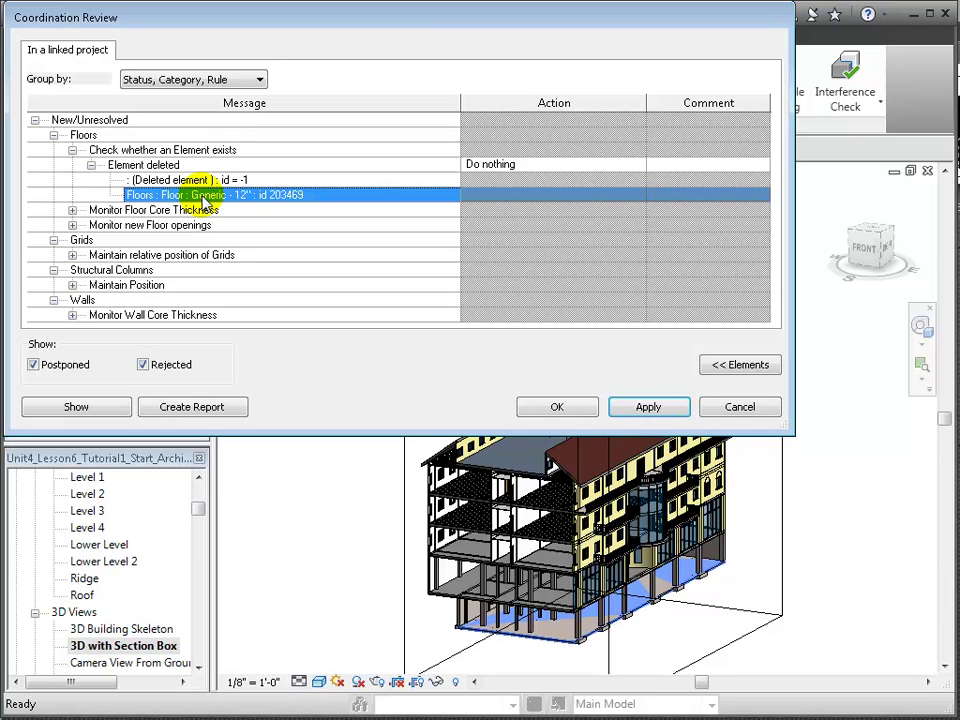
- Set the deleted-floor item's action to Delete Element and apply it
click(640, 170)
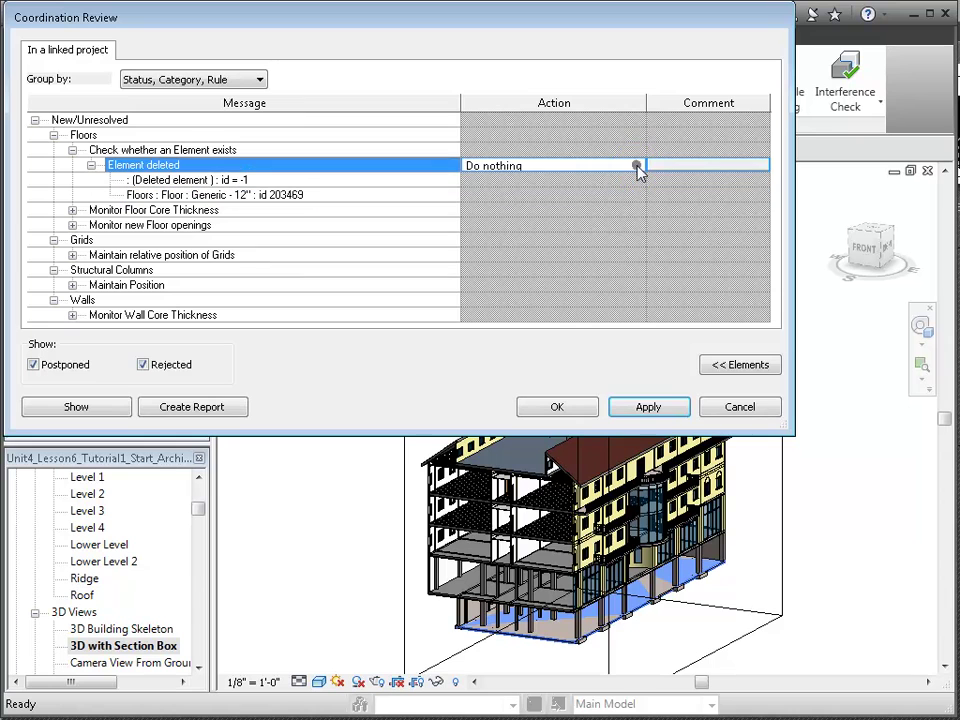
click(637, 166)
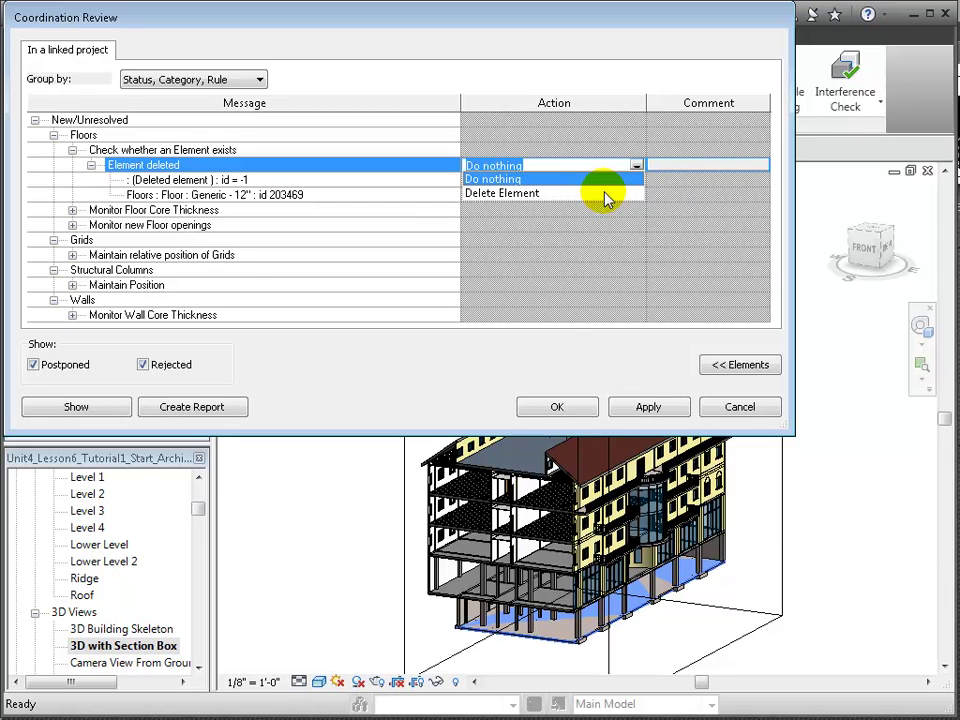
click(605, 194)
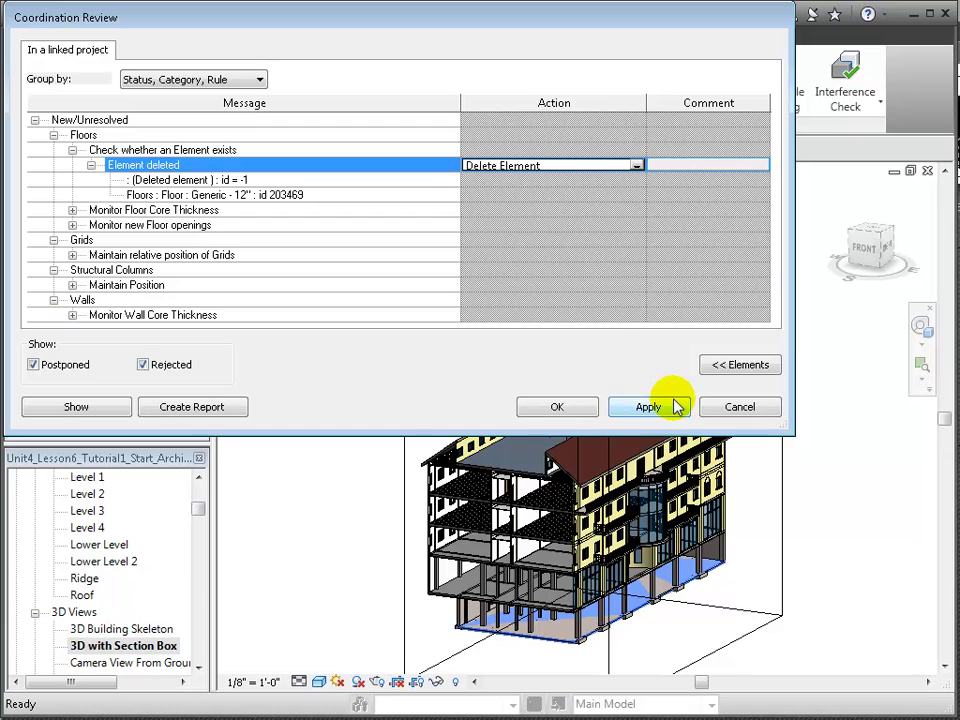
click(665, 405)
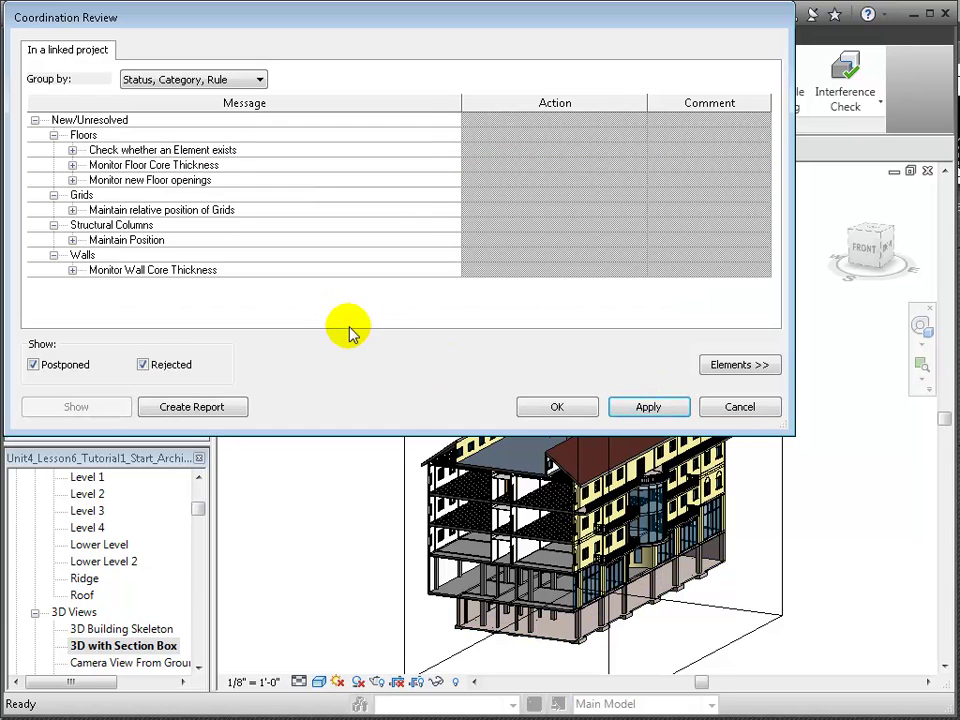
- Show the first Generic - 12" floor thickness change in 3D and leave it at Do nothing
click(72, 165)
click(91, 180)
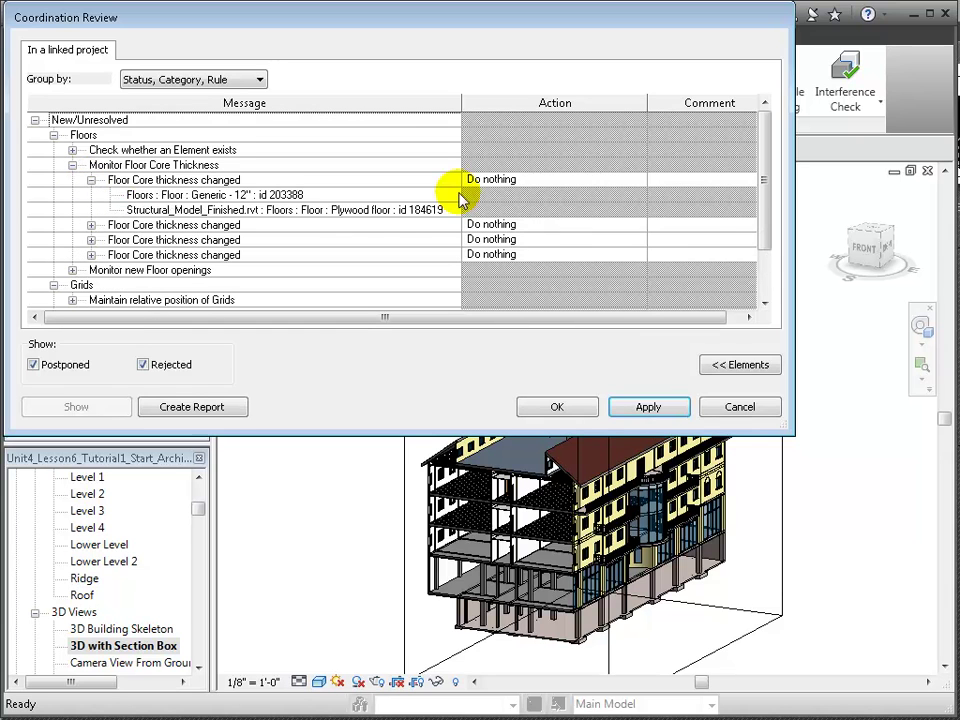
click(349, 196)
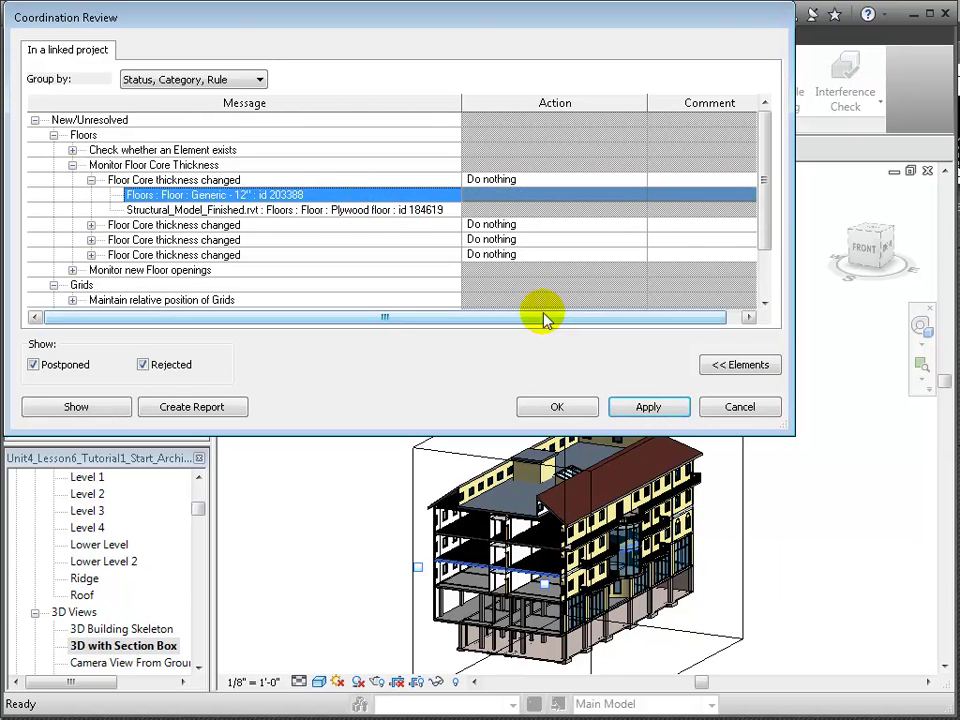
click(92, 412)
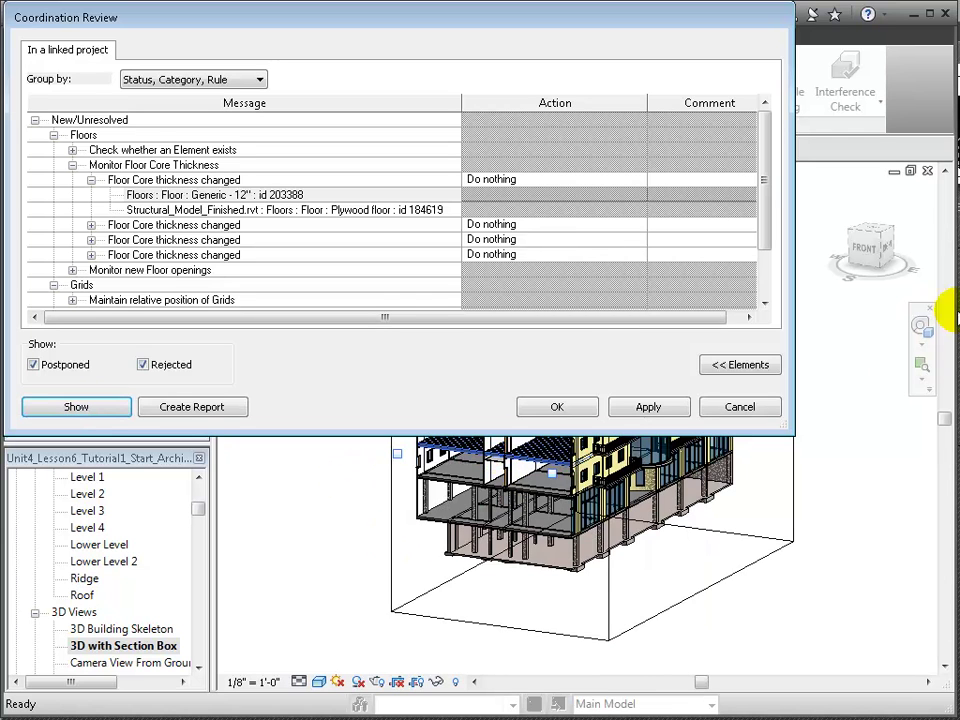
click(944, 172)
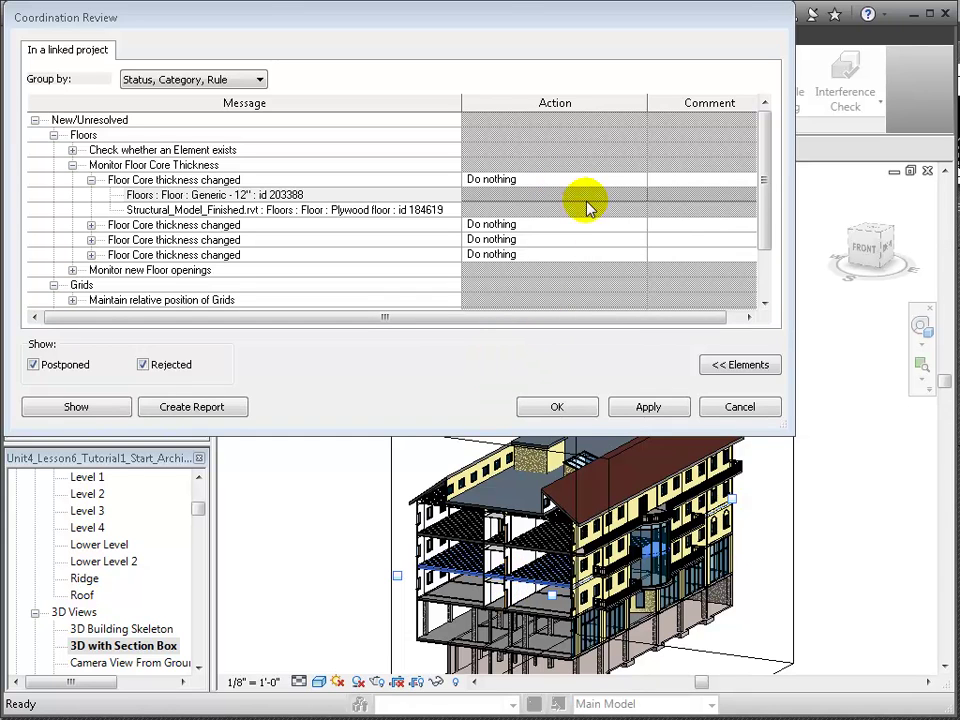
click(638, 181)
click(637, 180)
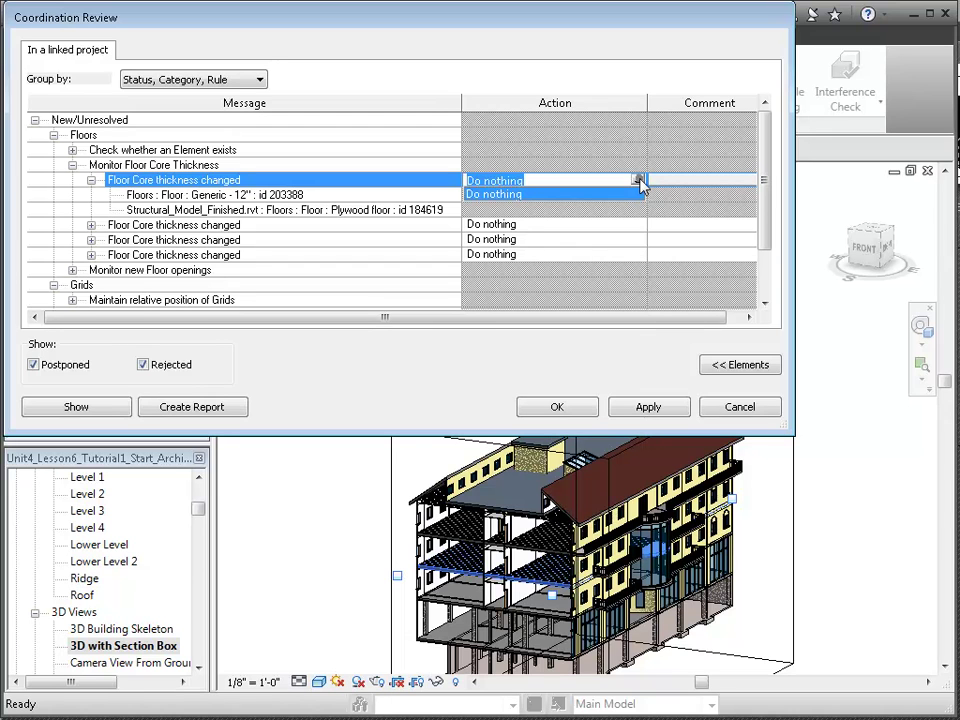
click(637, 185)
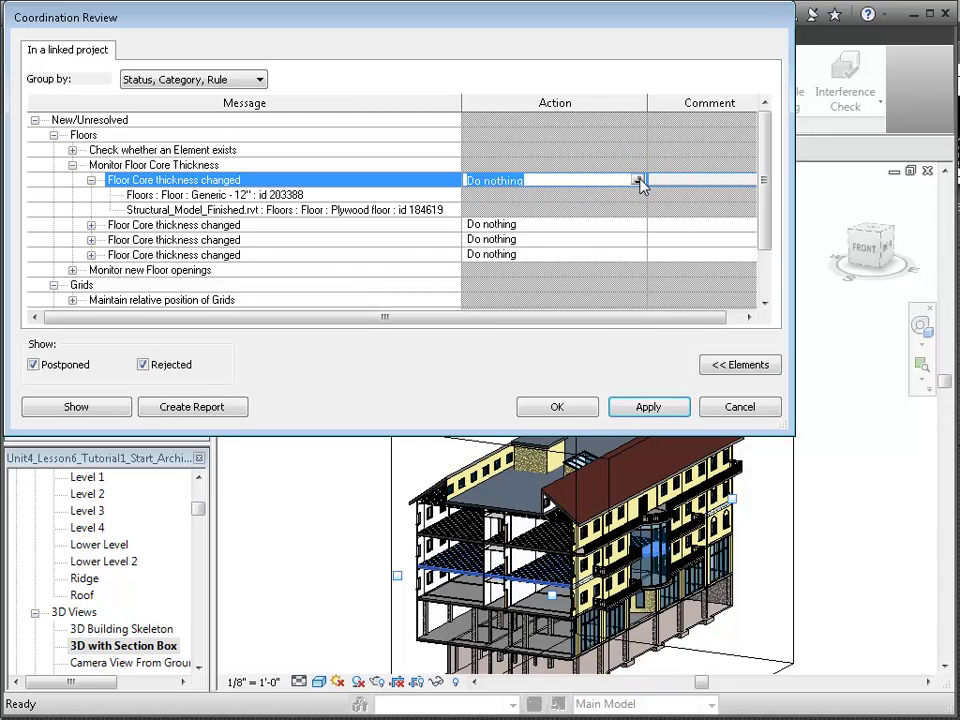
click(91, 180)
- Check floors 204631, 325116 and 203381 in their thickness warnings, then collapse the branch
click(90, 194)
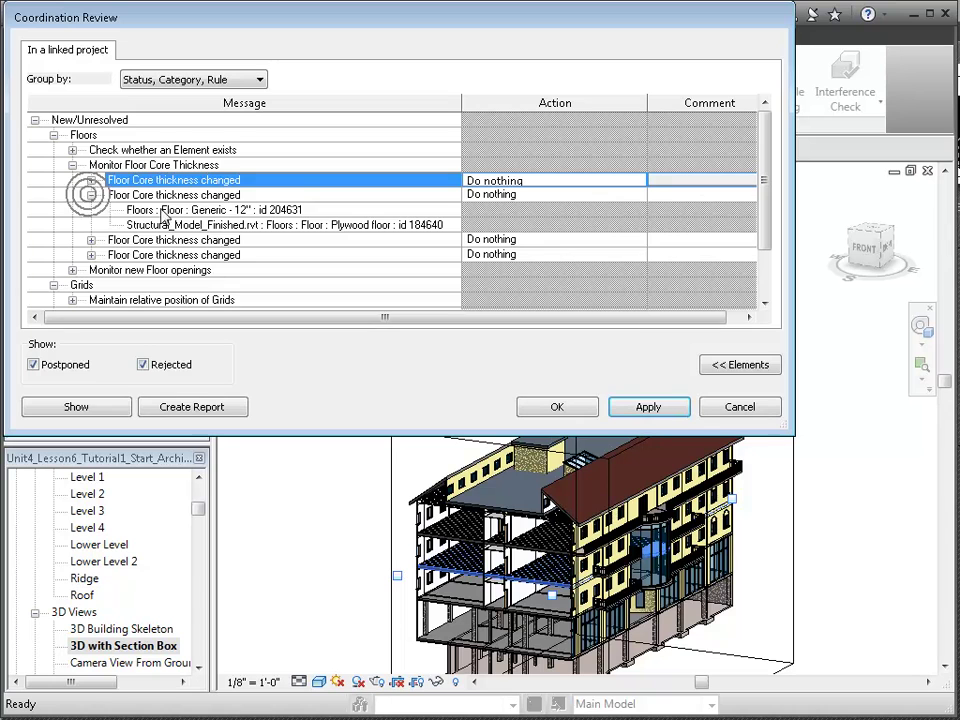
click(223, 210)
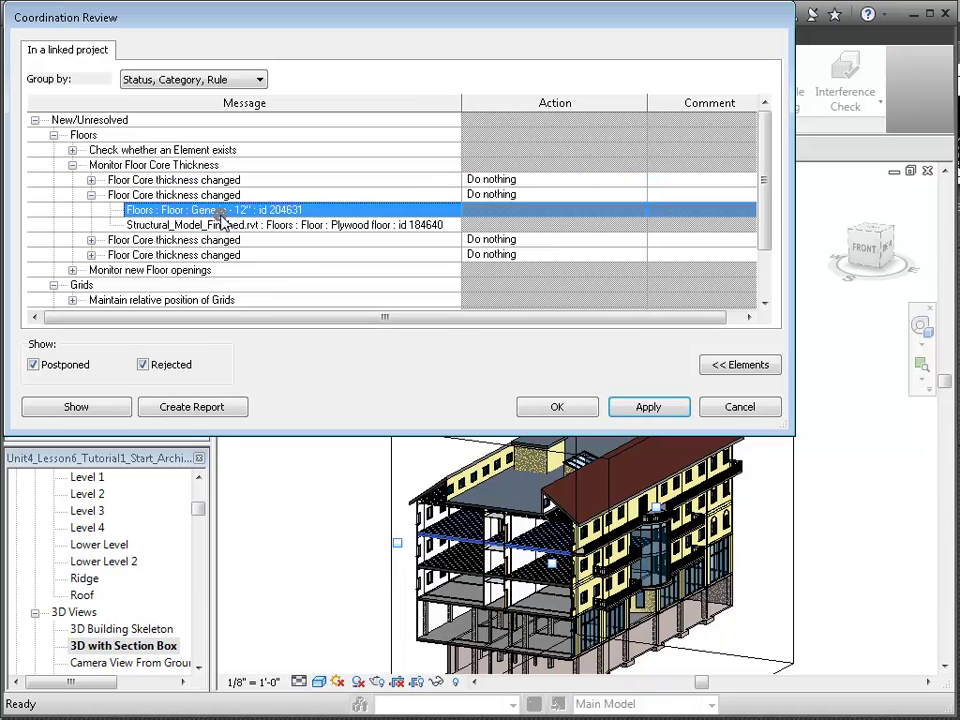
click(91, 240)
click(220, 255)
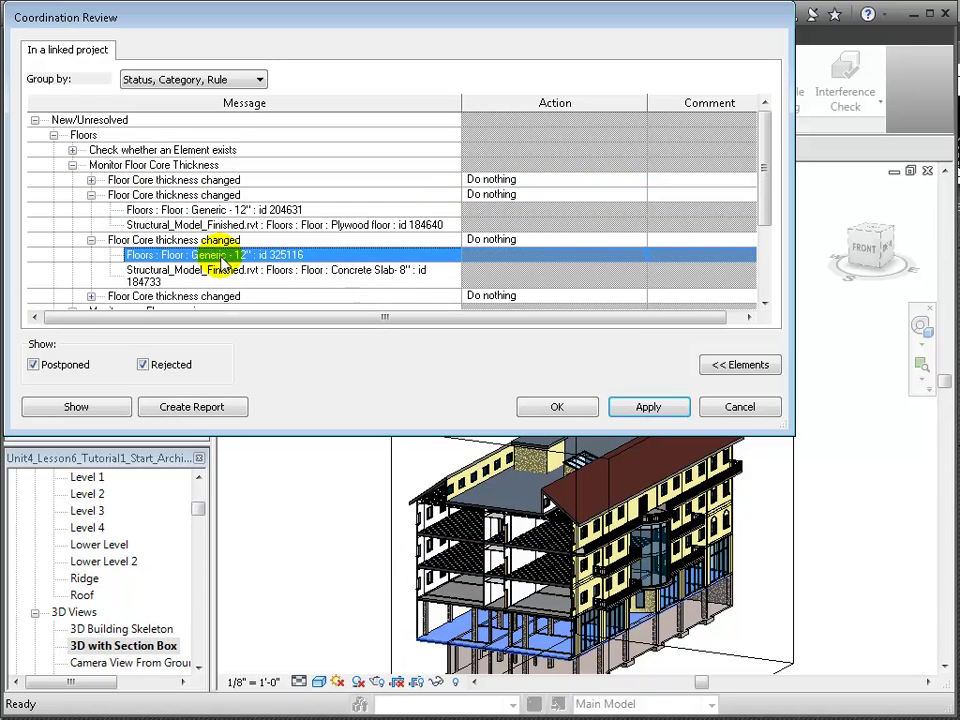
click(91, 296)
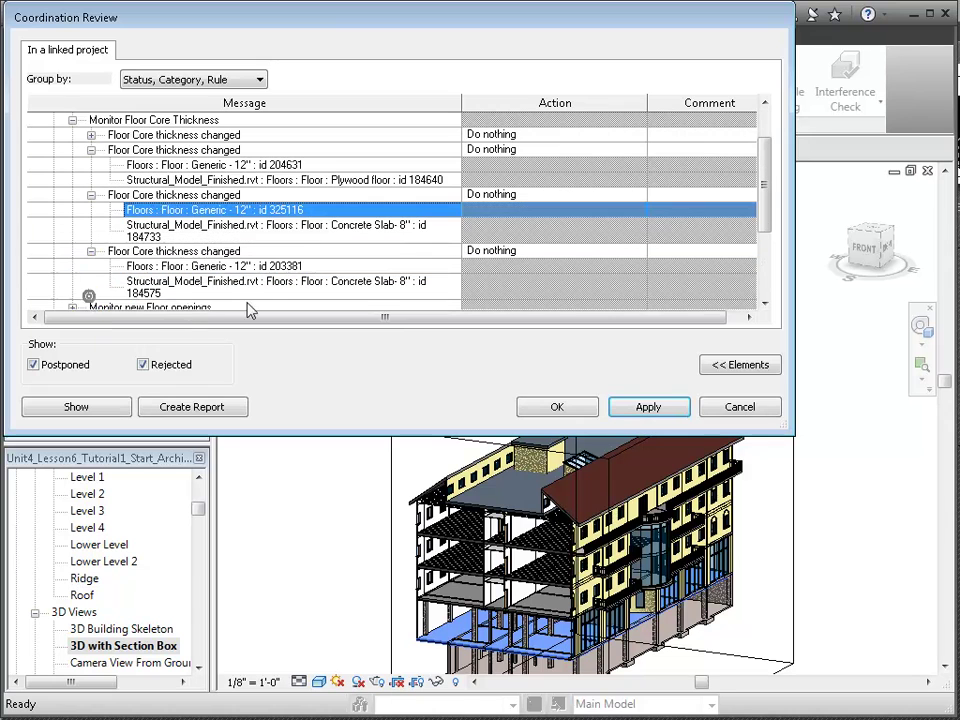
click(210, 266)
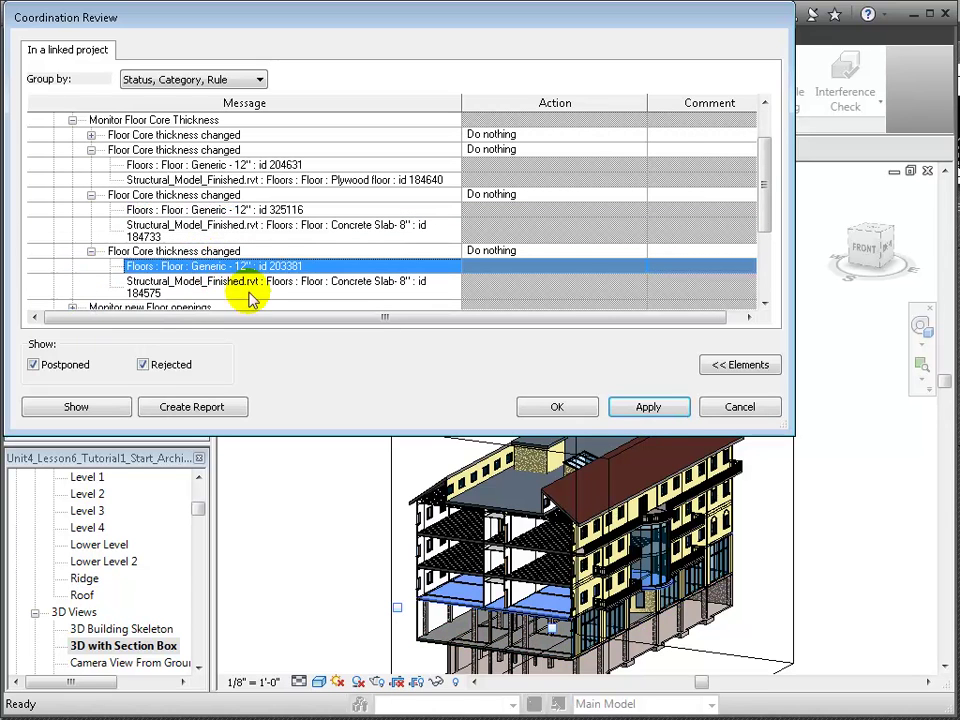
click(91, 150)
click(91, 164)
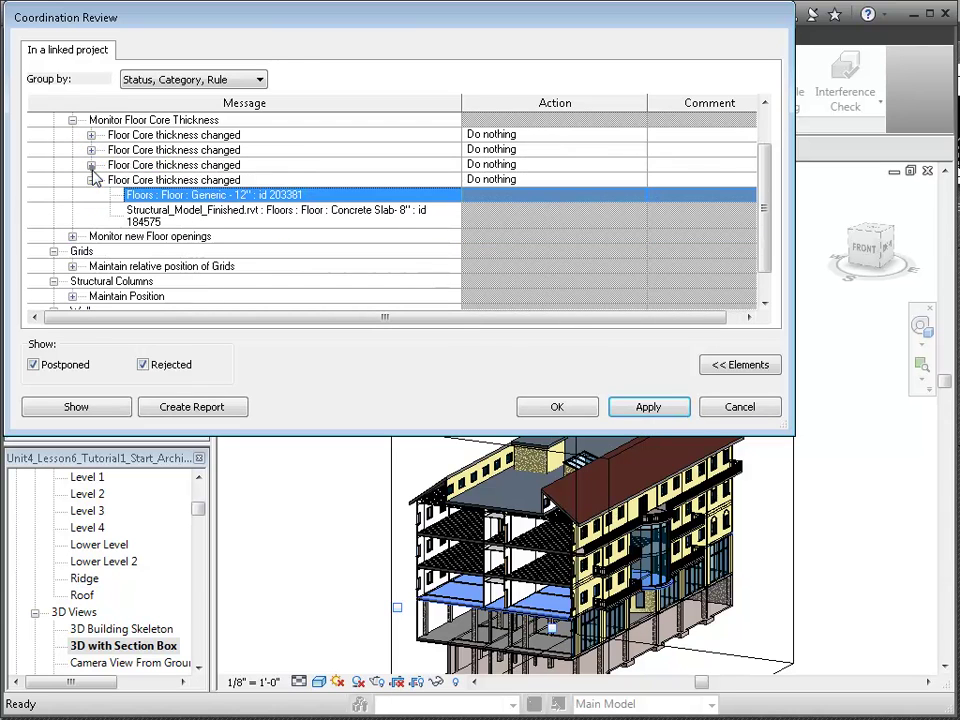
click(72, 121)
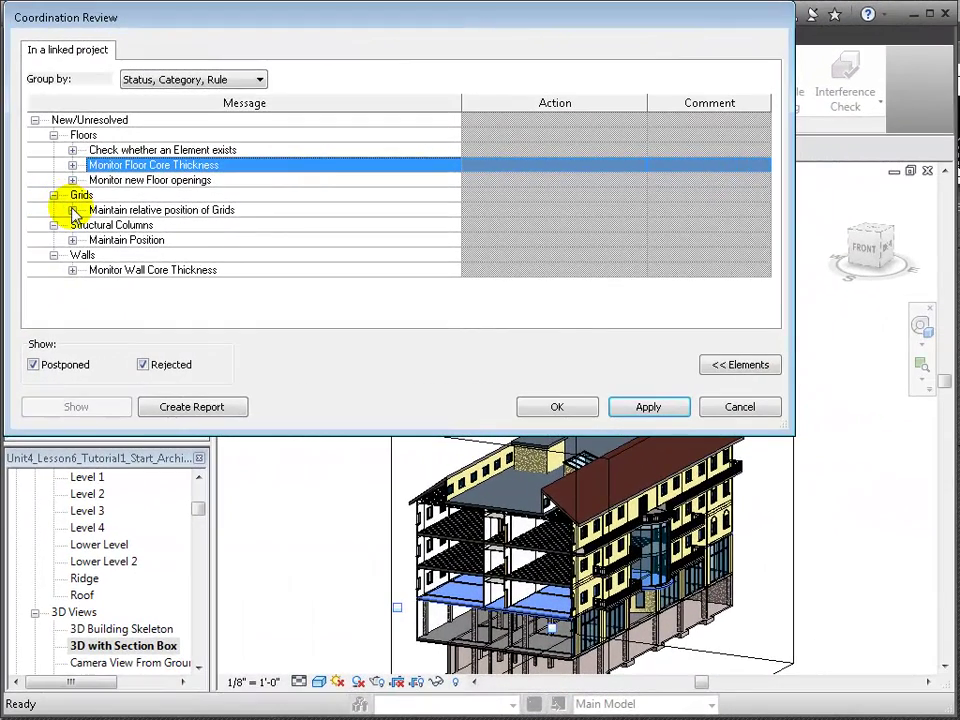
- Select the grid C moved warning and view it on the Level 1 floor plan
click(72, 210)
click(90, 225)
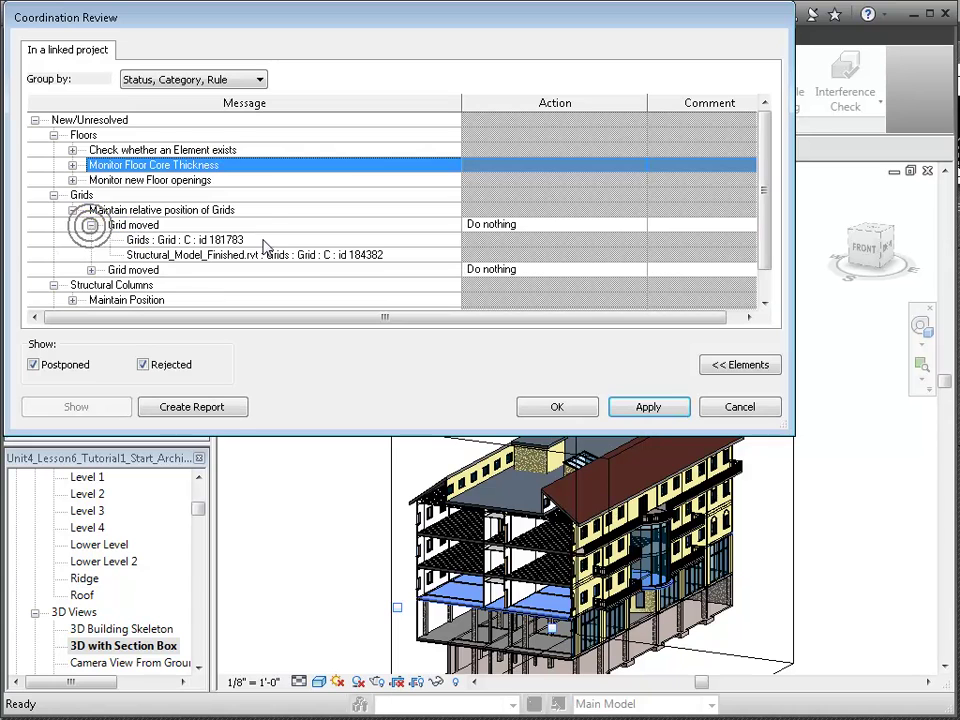
click(262, 241)
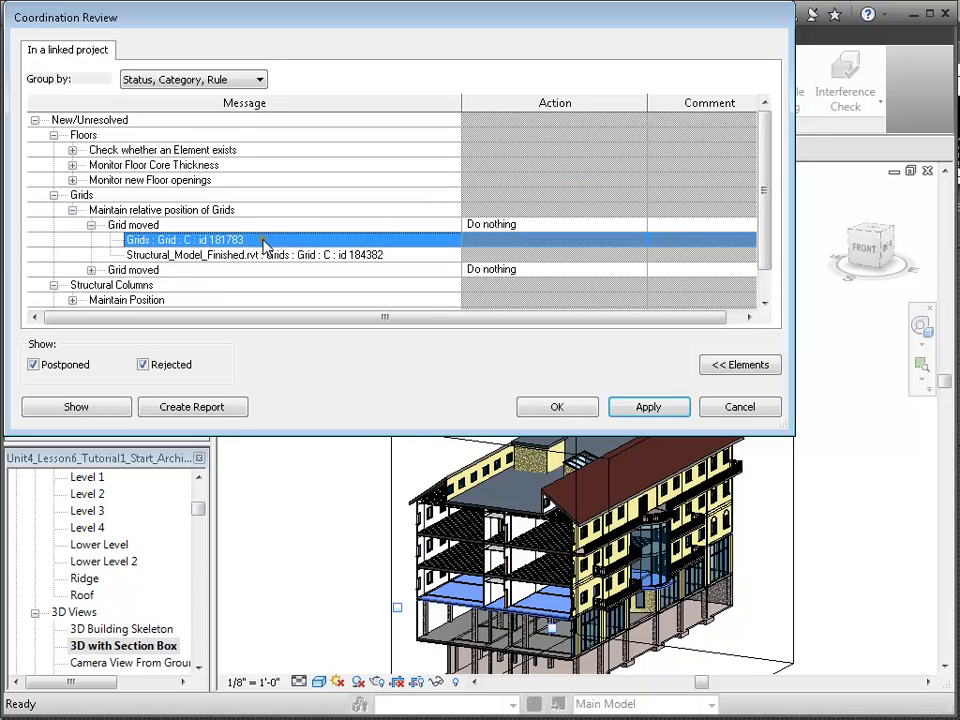
click(199, 490)
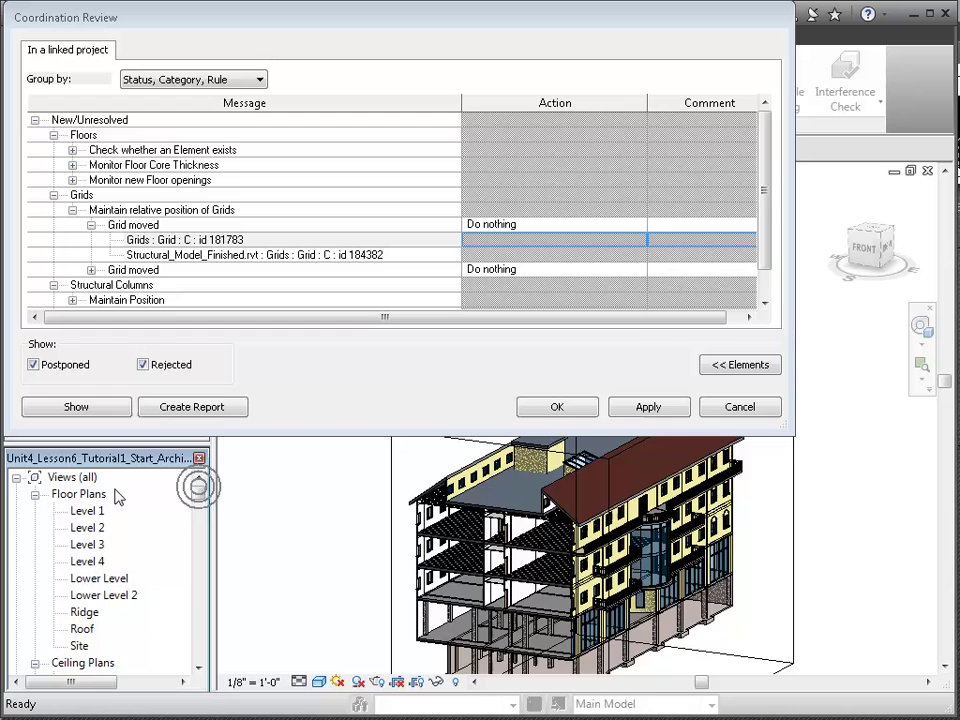
double_click(86, 510)
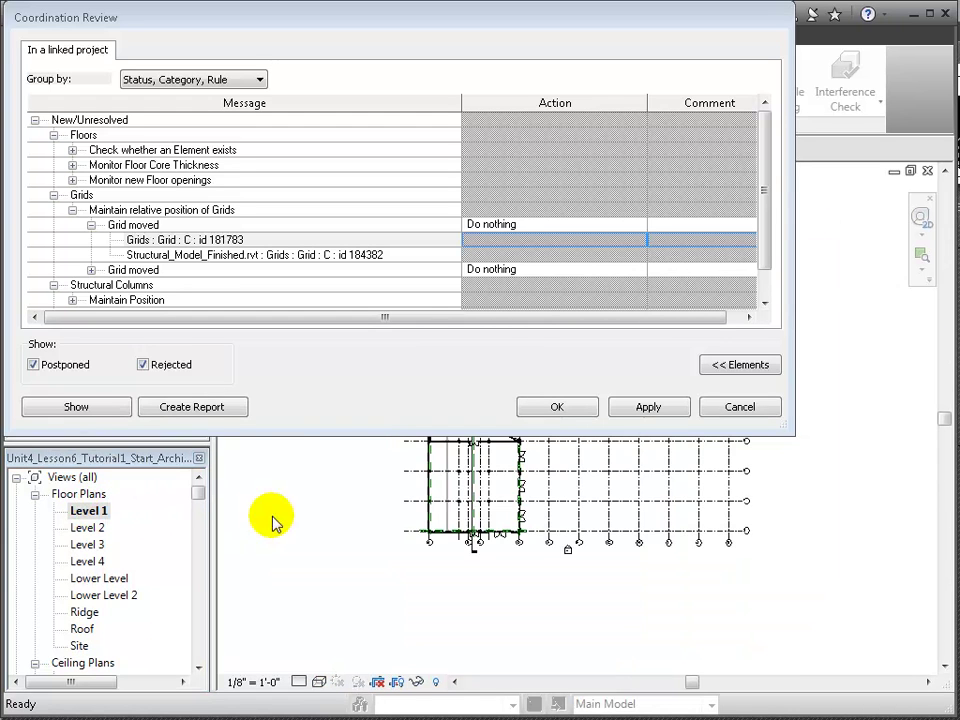
click(944, 171)
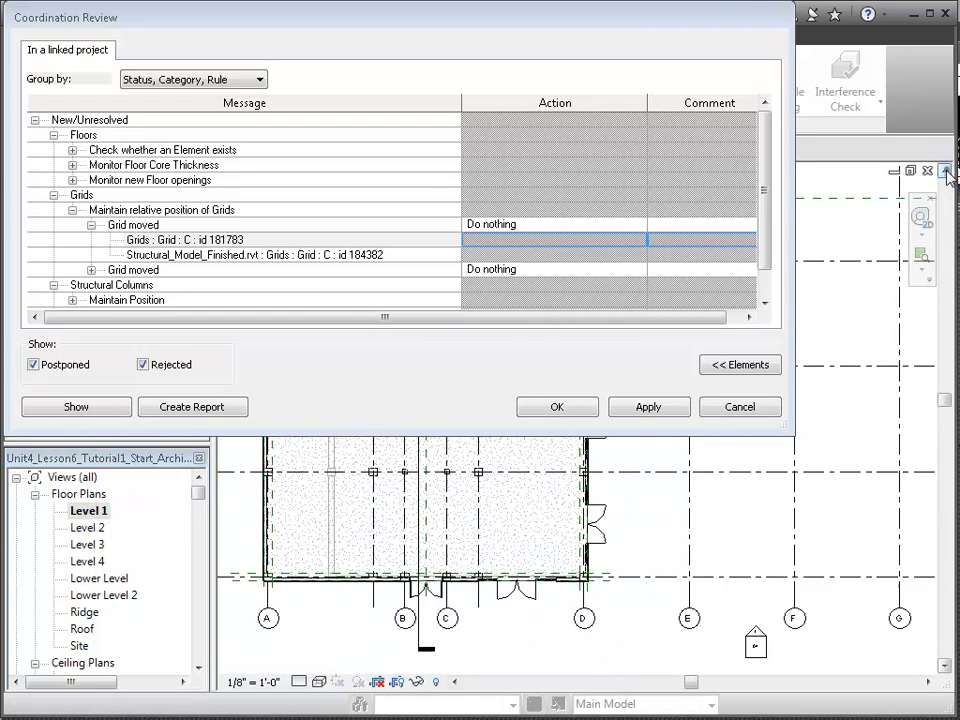
click(943, 666)
drag(476, 437, 484, 388)
drag(767, 167, 765, 199)
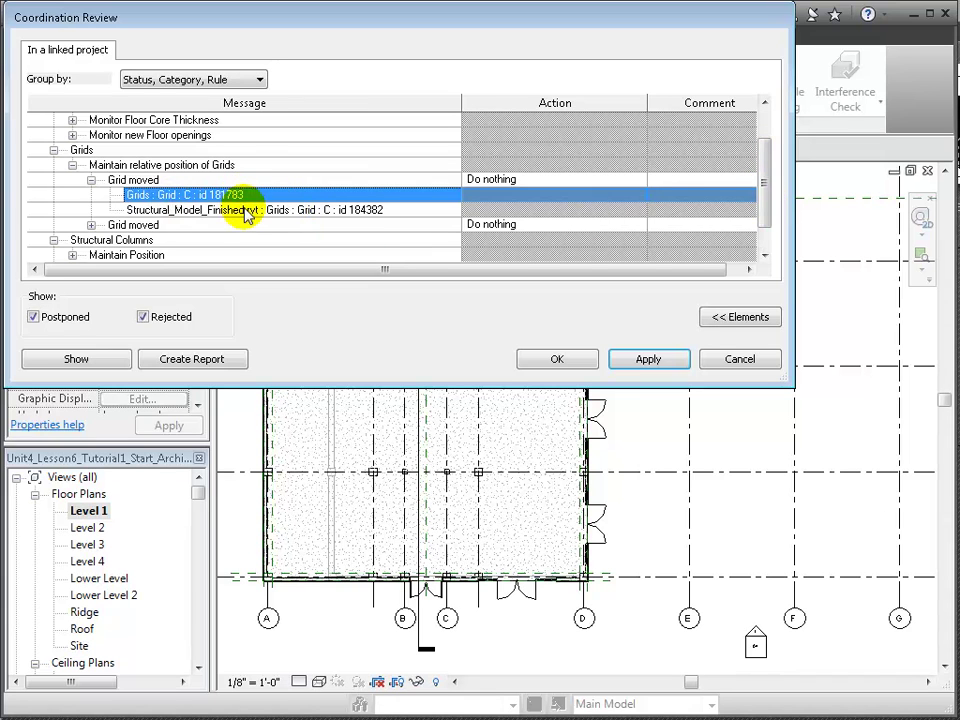
- Set the grid C warning's action to Modify Grid 'C'
click(640, 182)
click(640, 183)
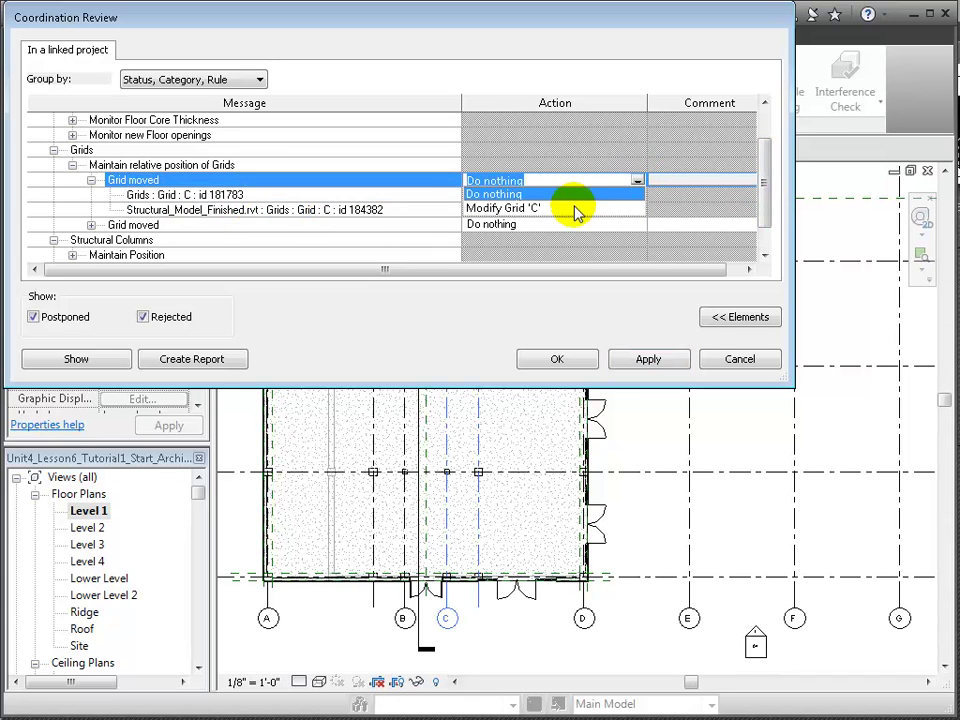
click(557, 214)
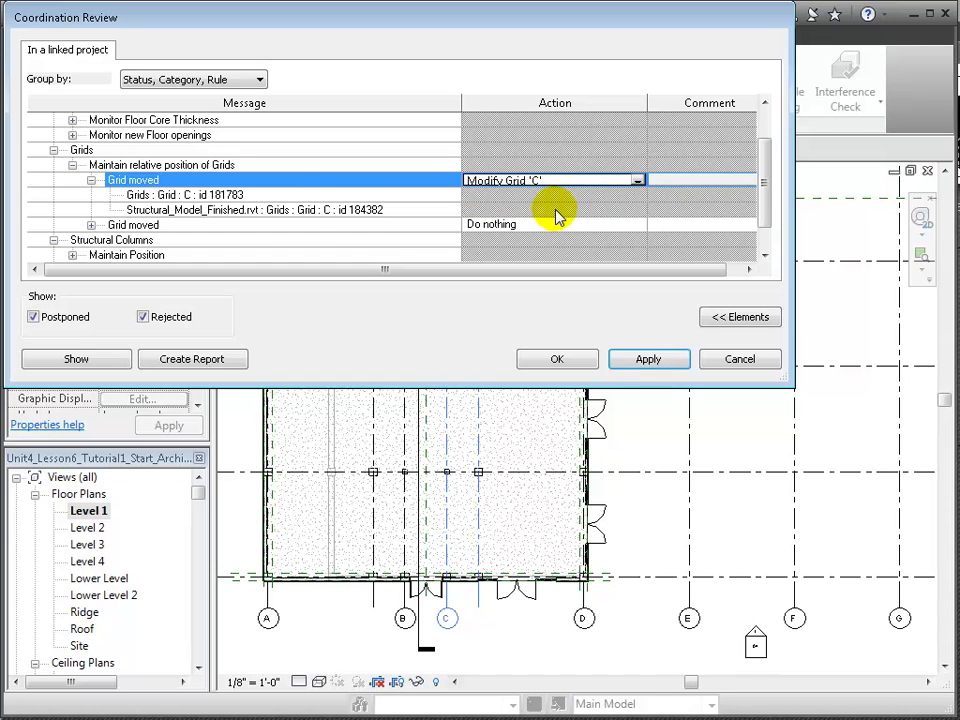
click(328, 211)
- Set the grid B warning to Modify Grid 'B' and apply both grid changes
click(91, 225)
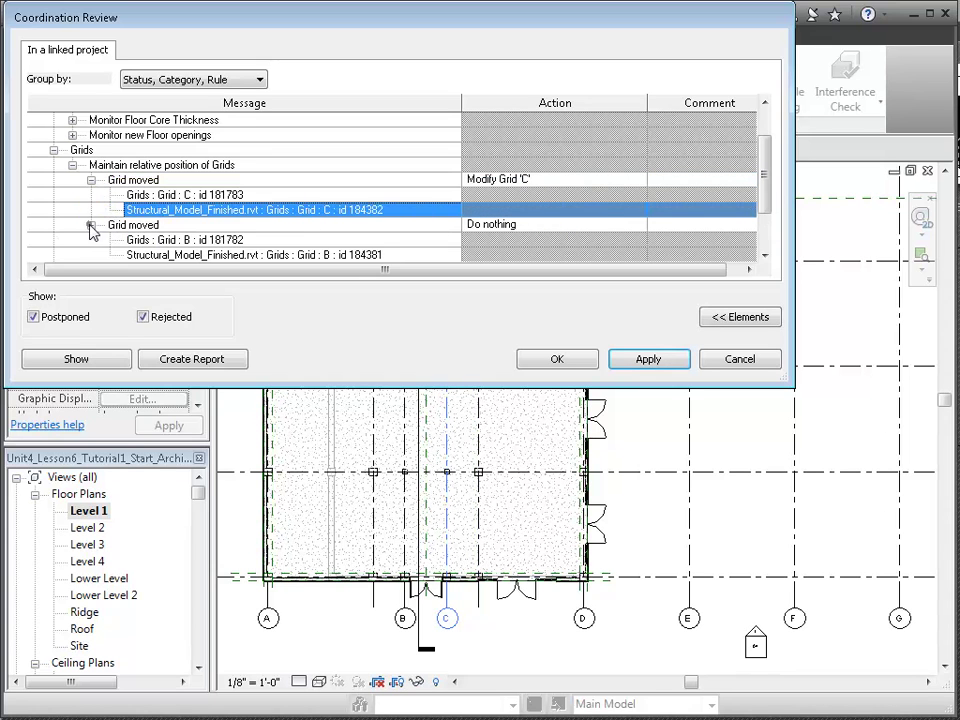
click(214, 238)
click(224, 256)
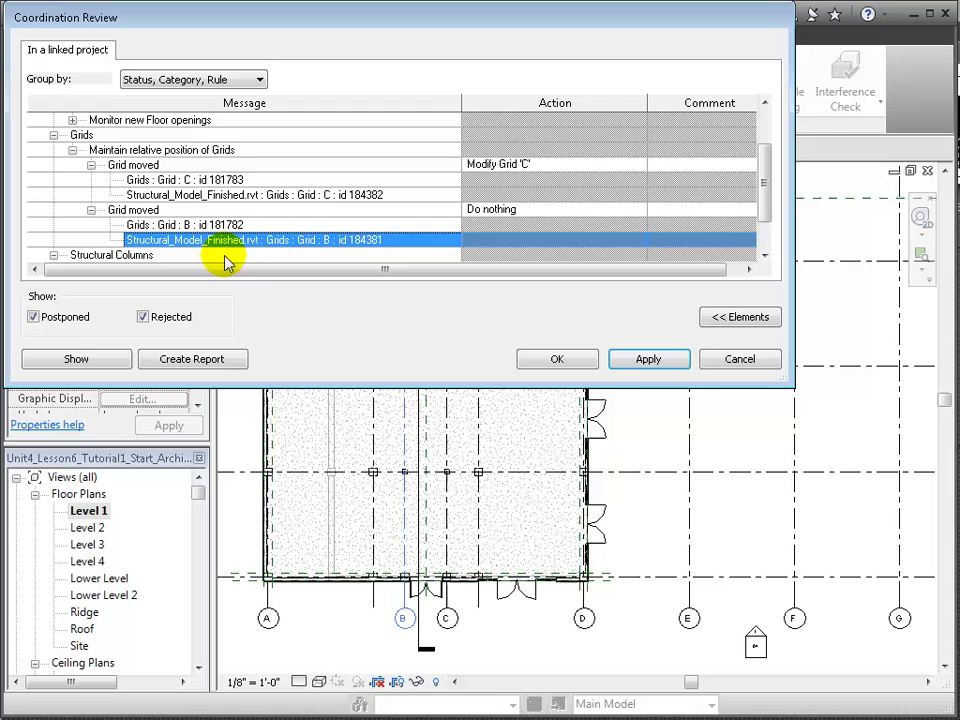
click(634, 211)
click(636, 212)
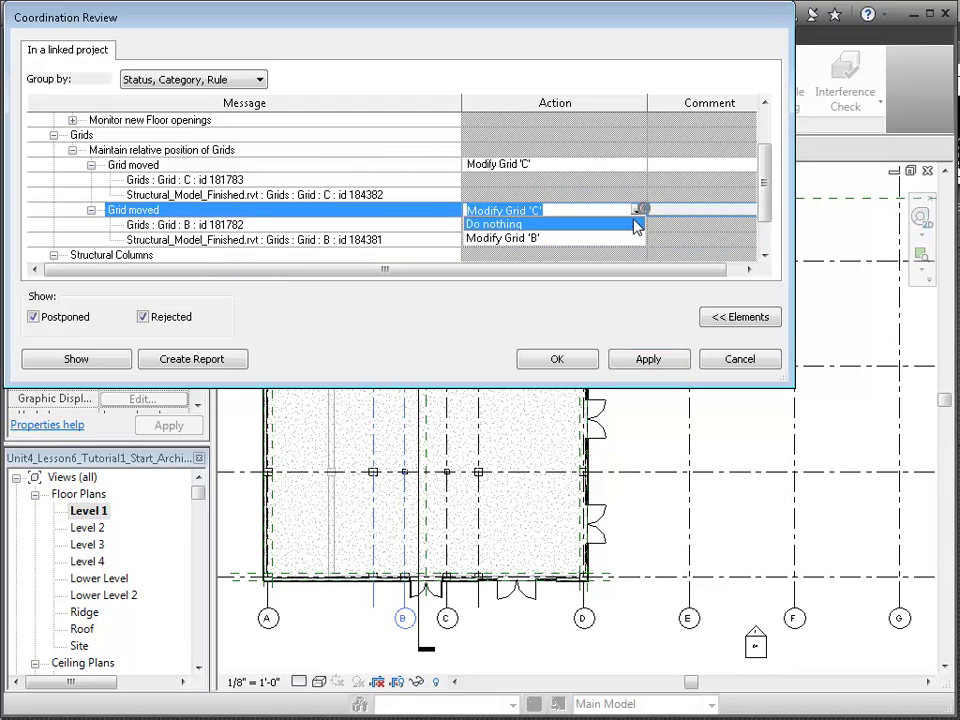
click(604, 240)
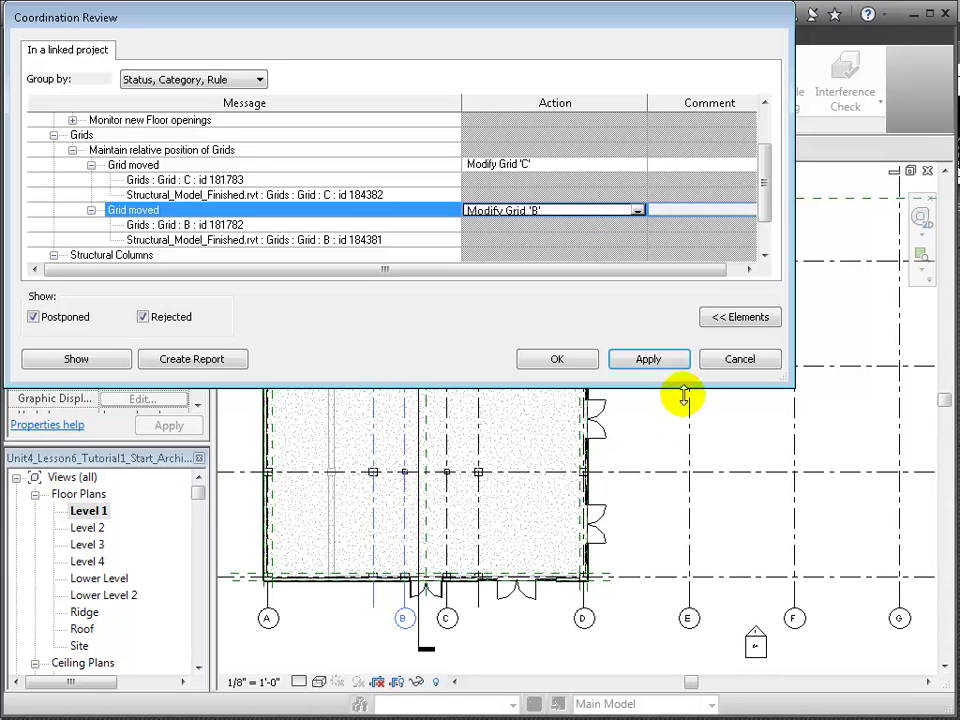
click(653, 361)
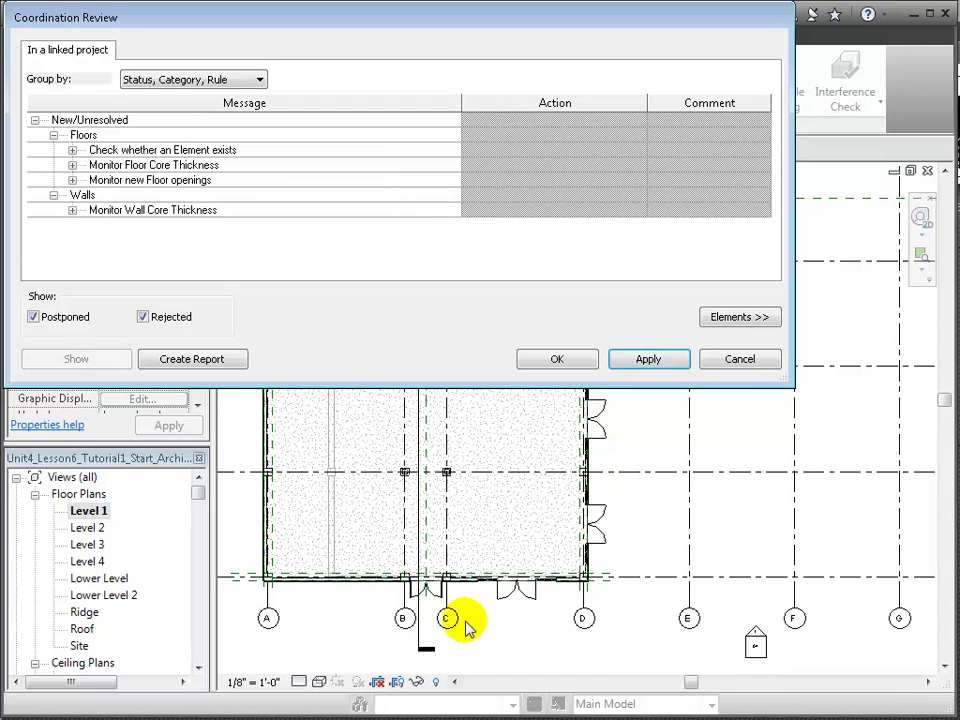
- Open the Lower Level plan and show retaining wall 203395 from the wall core thickness warning
click(72, 209)
click(91, 225)
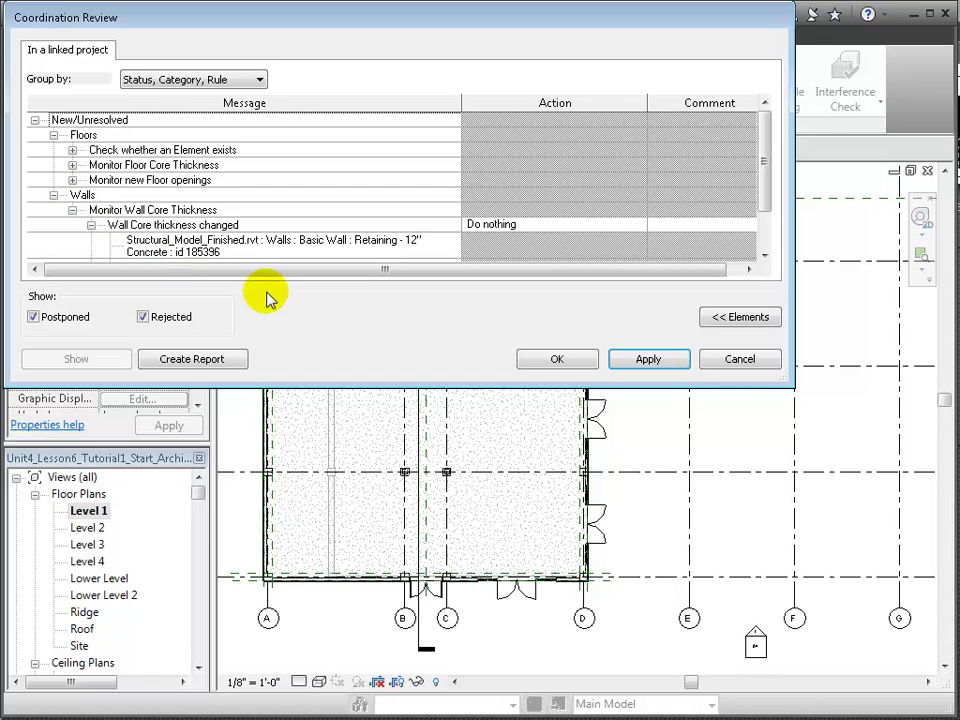
click(200, 626)
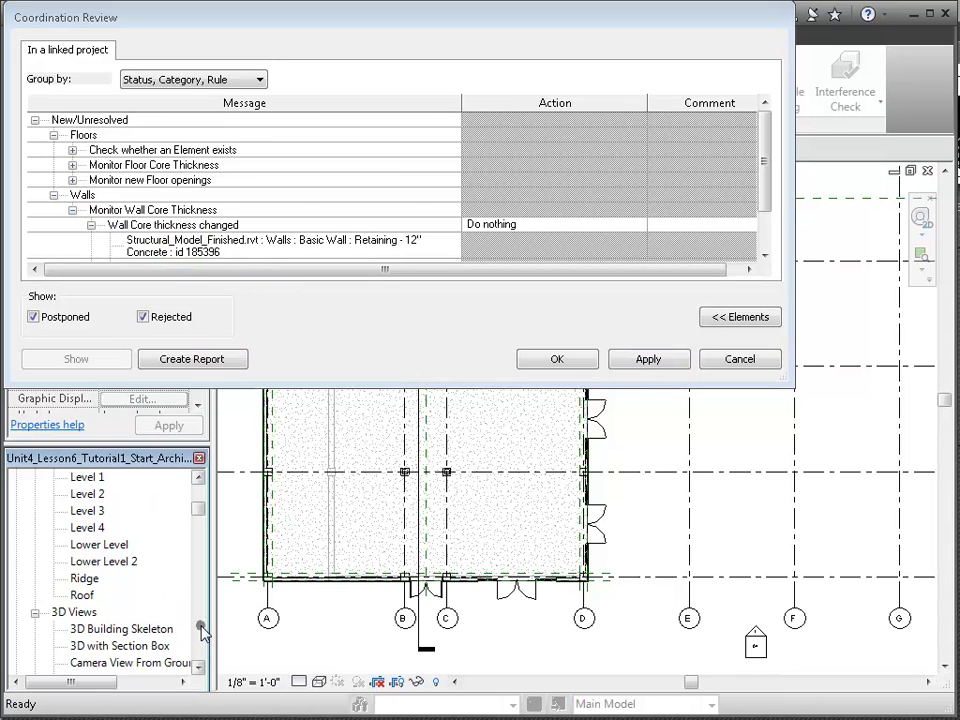
click(197, 536)
double_click(113, 579)
click(275, 236)
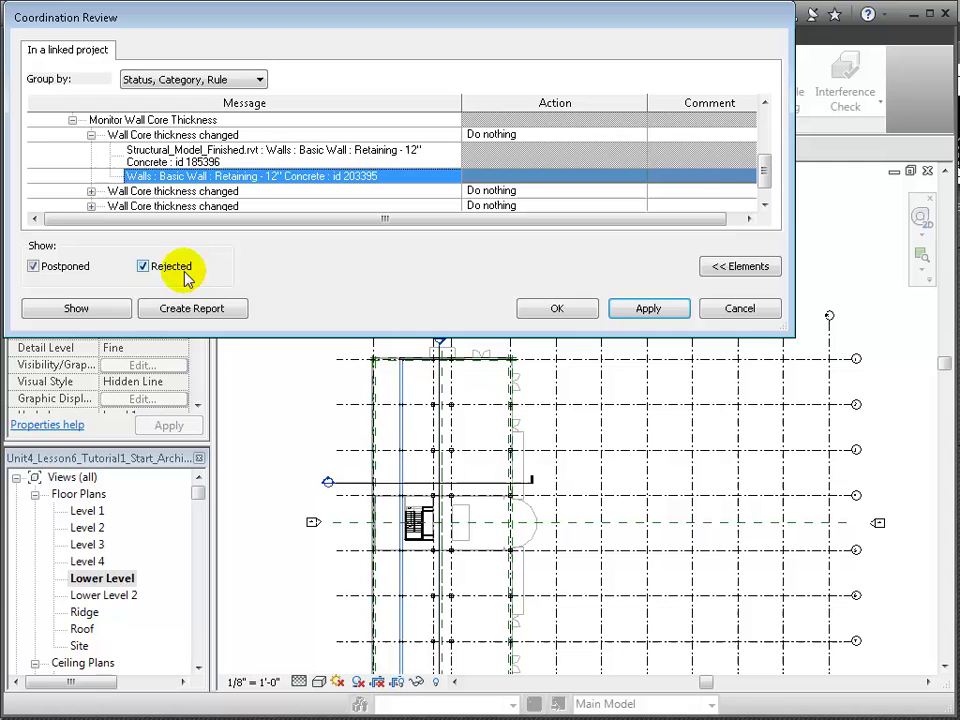
click(78, 310)
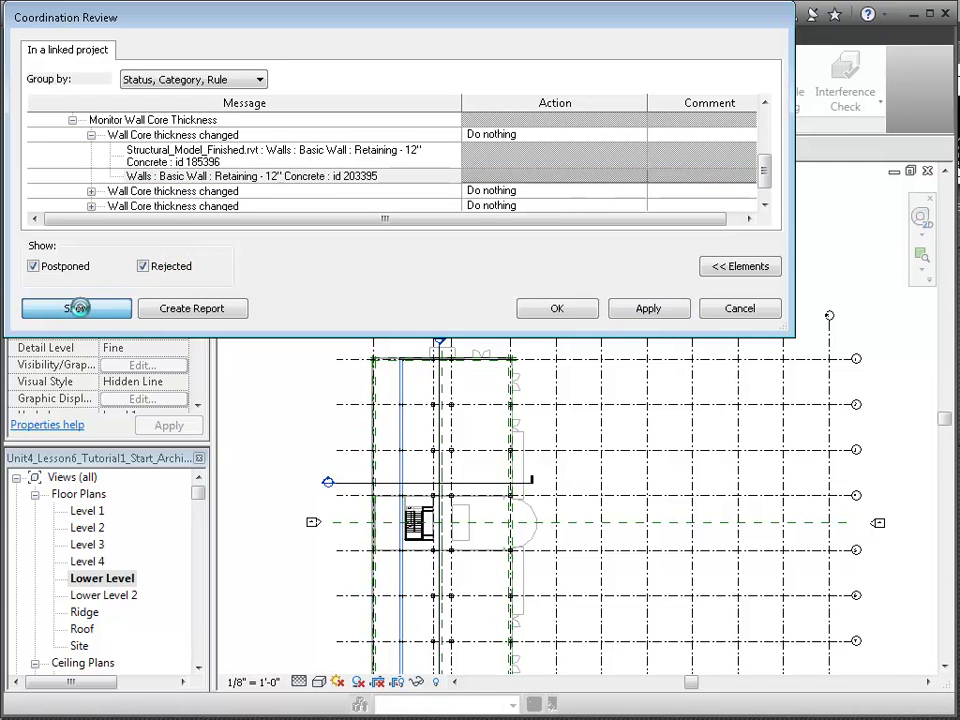
- Show retaining walls 203396 and 203394 in the Lower Level plan
click(91, 190)
click(231, 204)
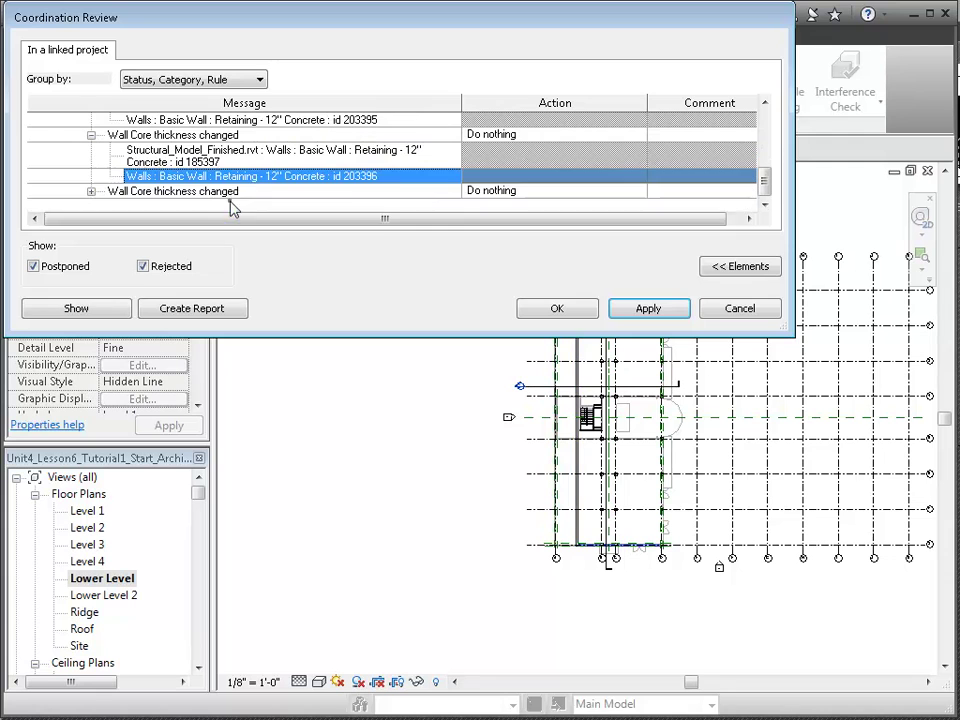
click(95, 310)
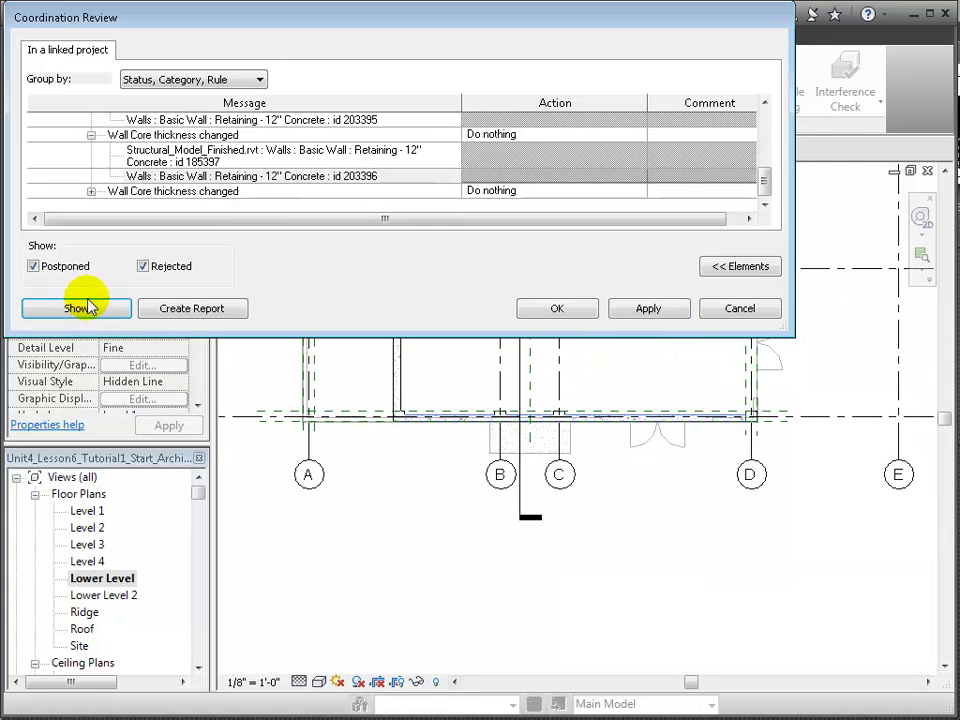
click(91, 190)
click(187, 203)
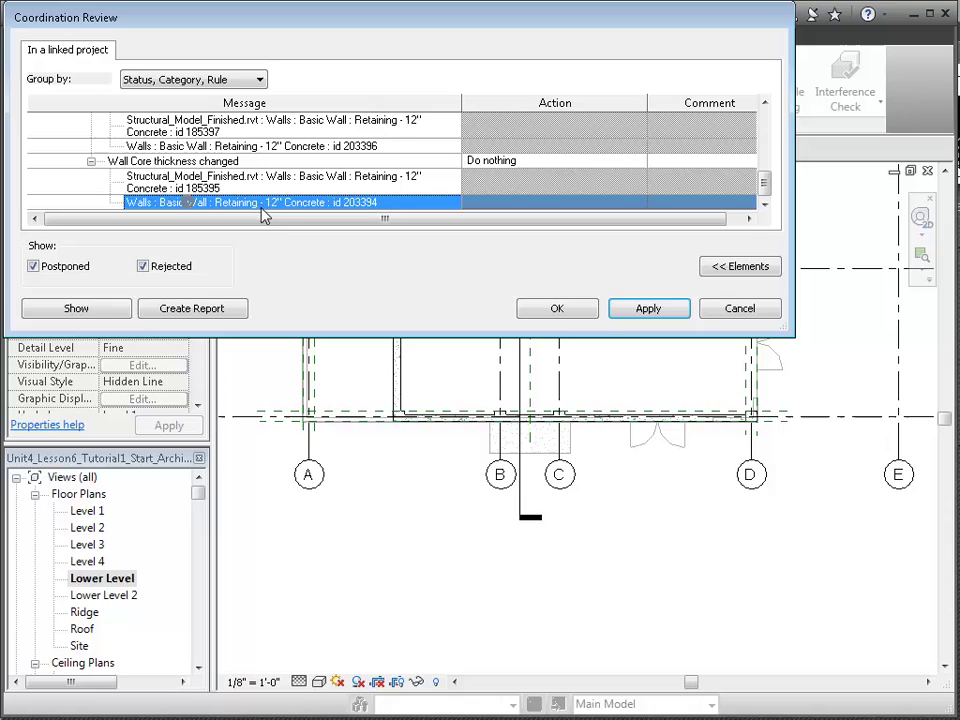
click(92, 311)
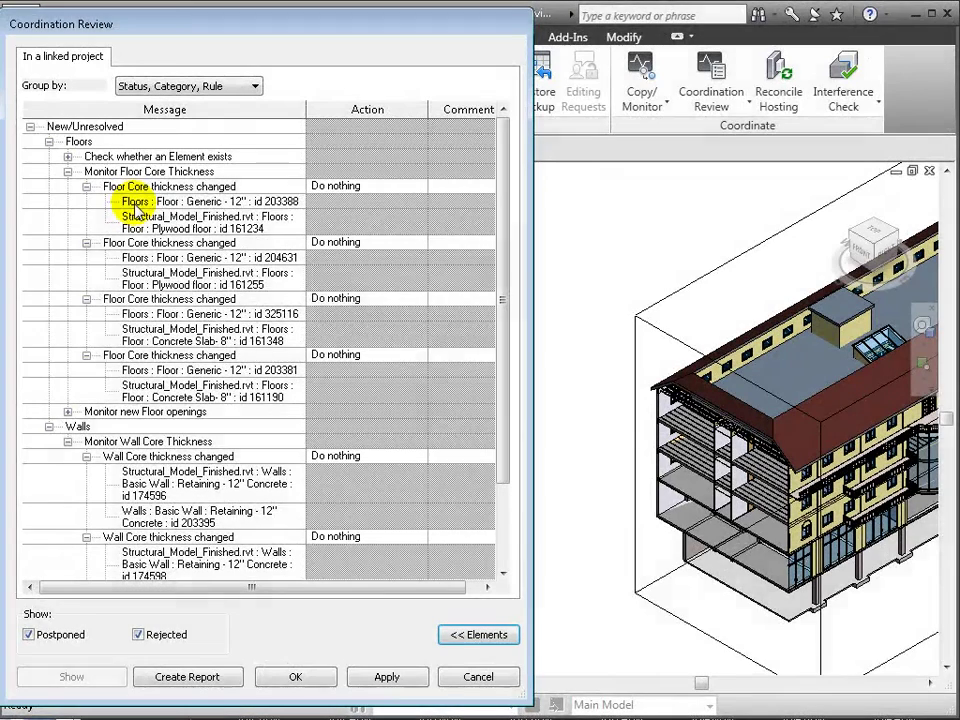
- Highlight floors 204631, 325116, 203381 and retaining wall 203395 in 3D, then accept the review with OK
click(135, 203)
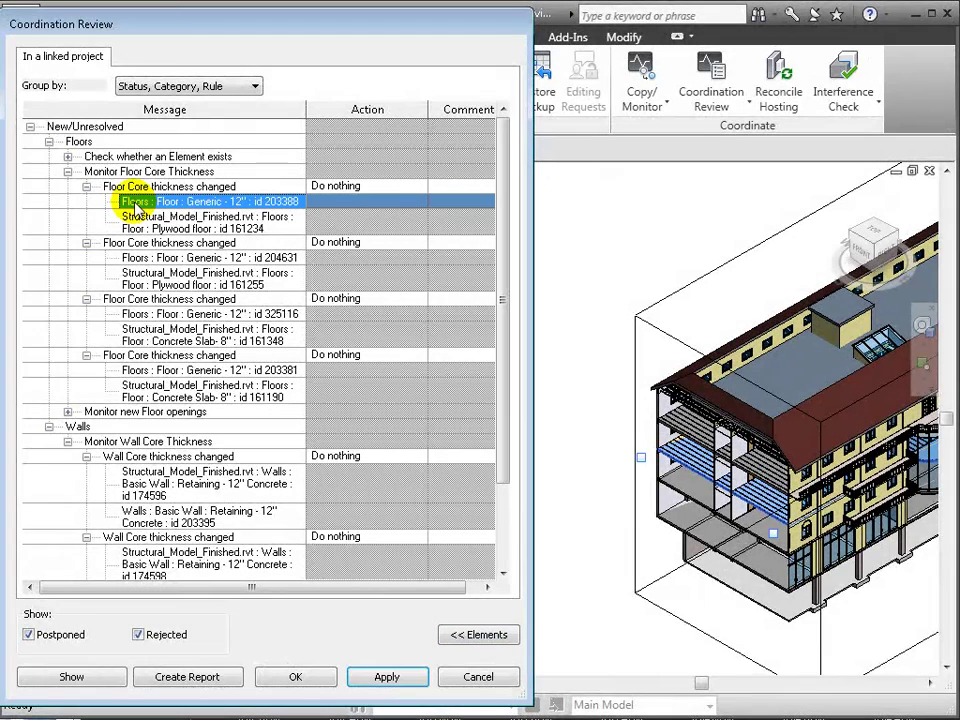
click(192, 258)
click(192, 258)
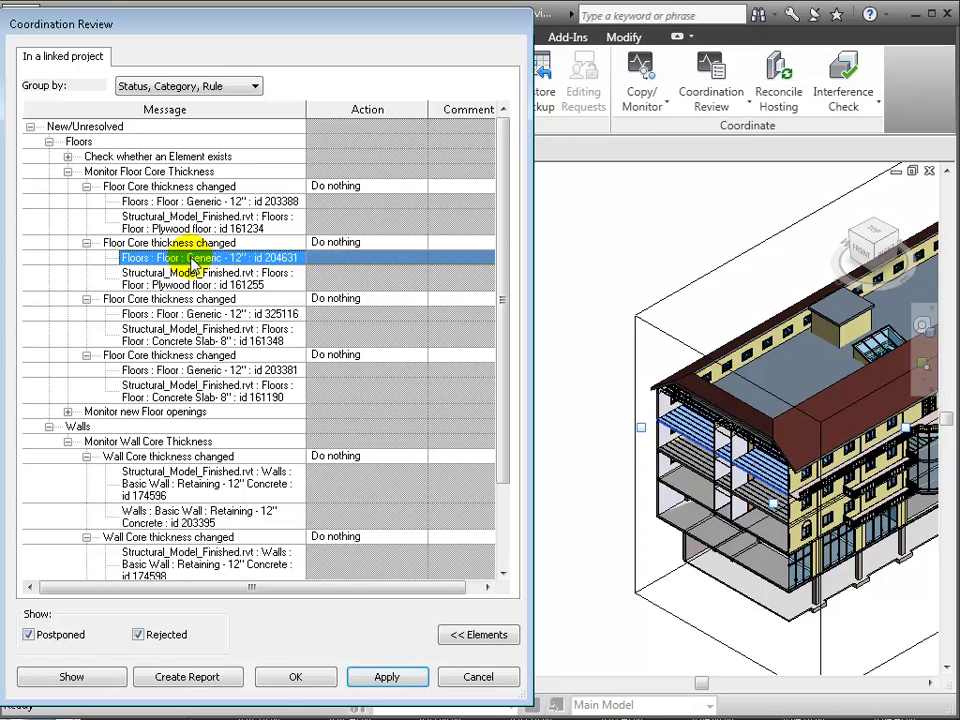
click(194, 315)
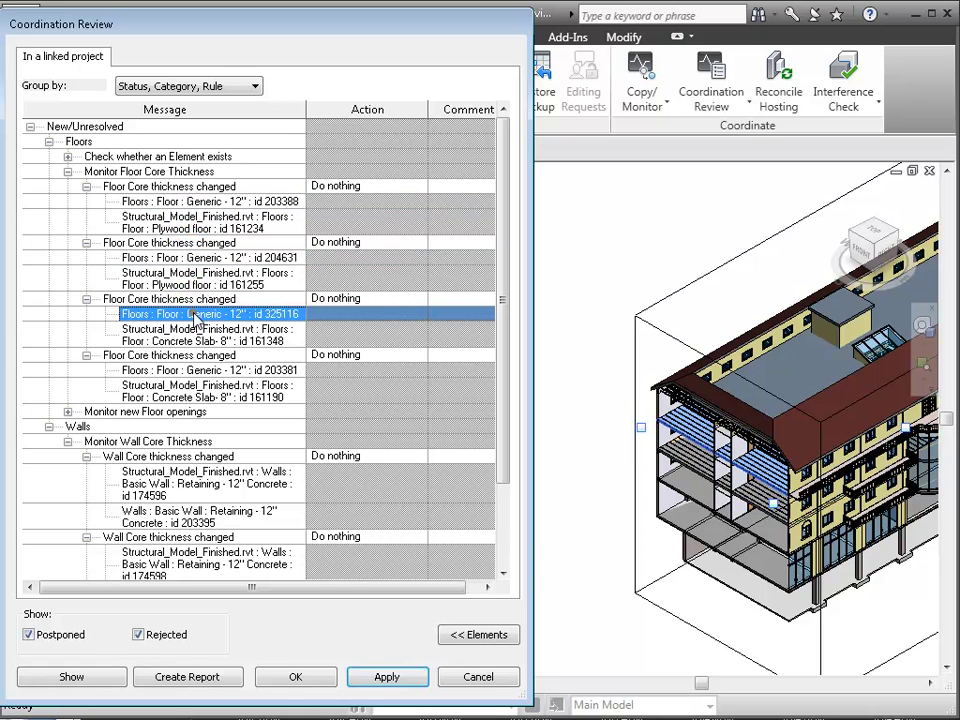
click(203, 371)
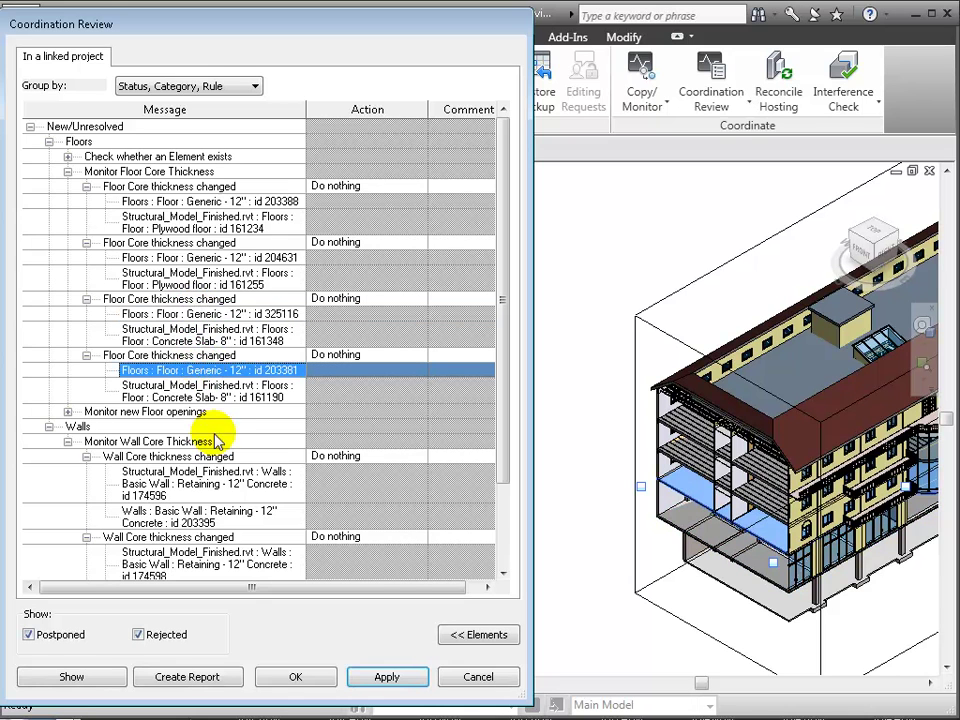
click(160, 515)
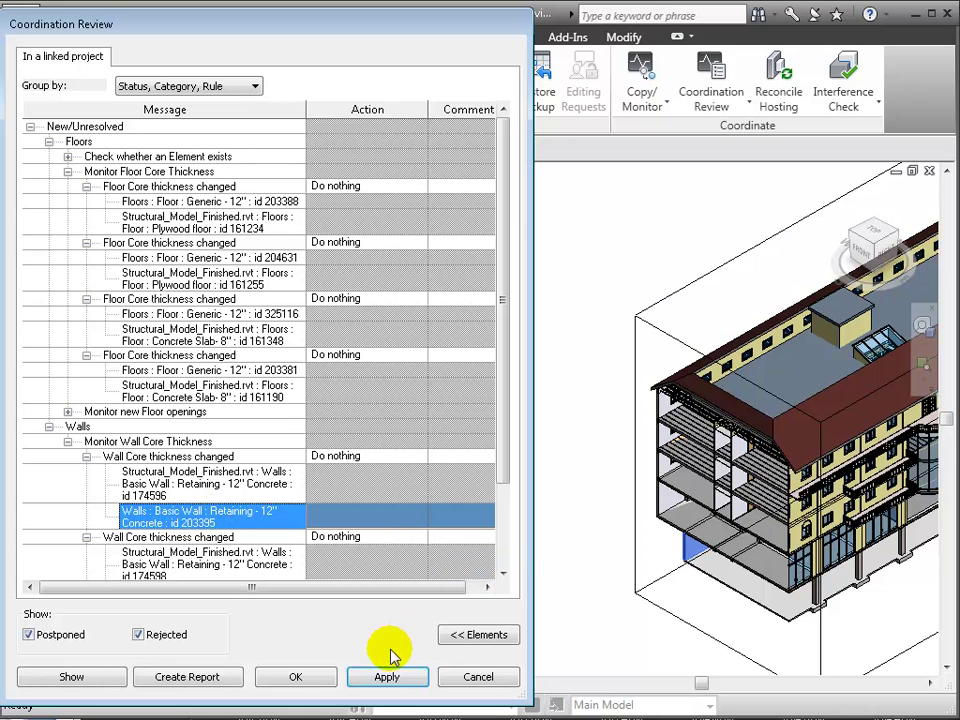
click(296, 677)
- Zoom in on the lower storeys and check each flagged floor and the retaining wall in Properties
scroll(326, 521, up, 5)
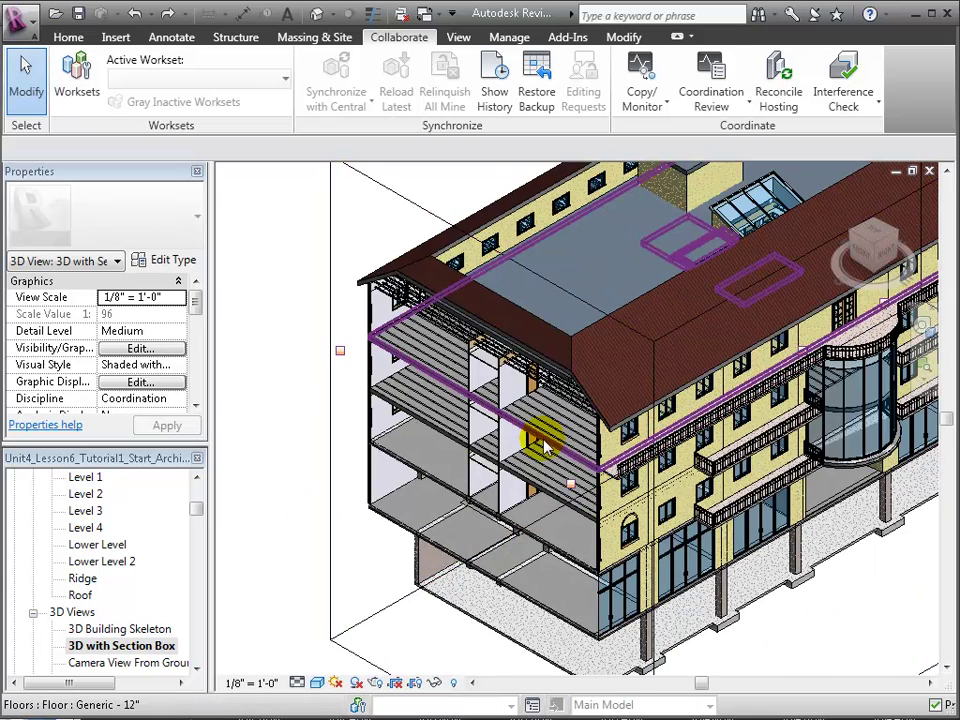
click(545, 445)
key(Escape)
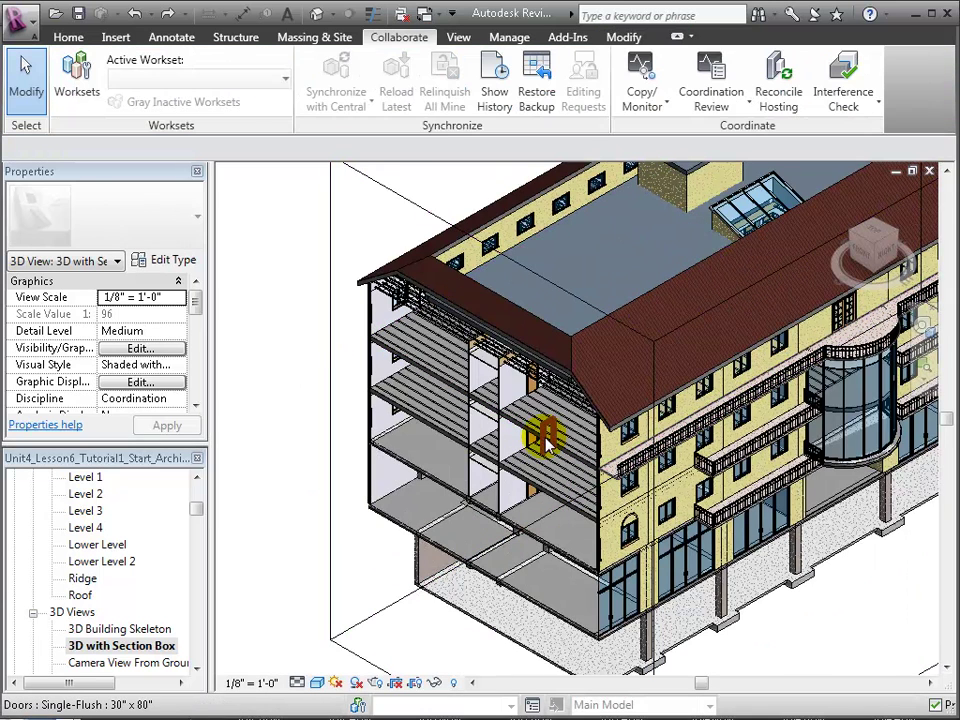
click(541, 492)
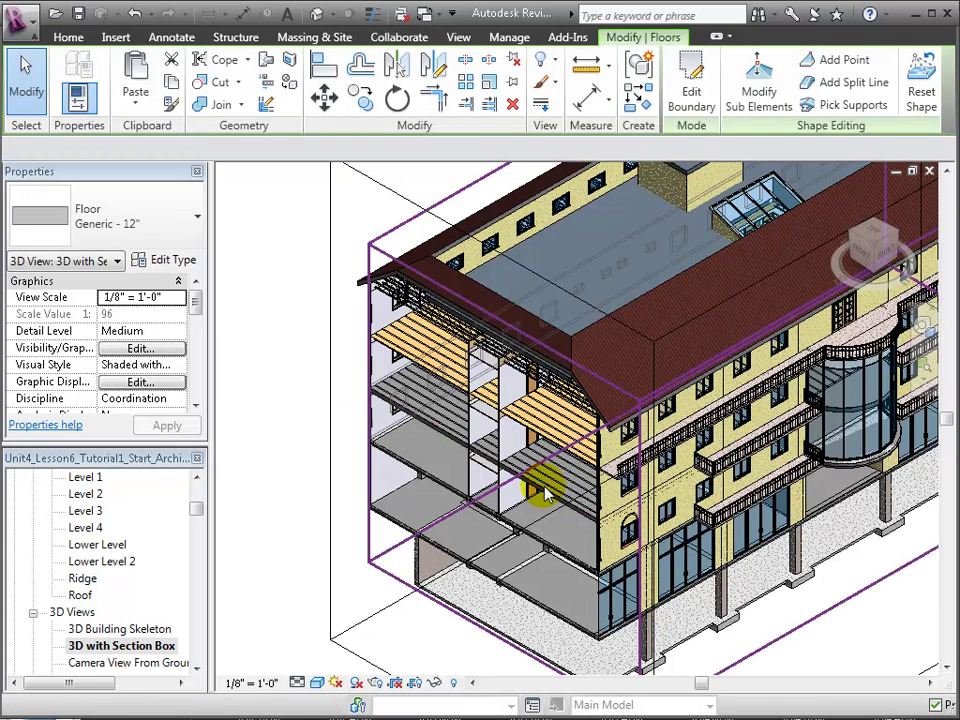
key(Escape)
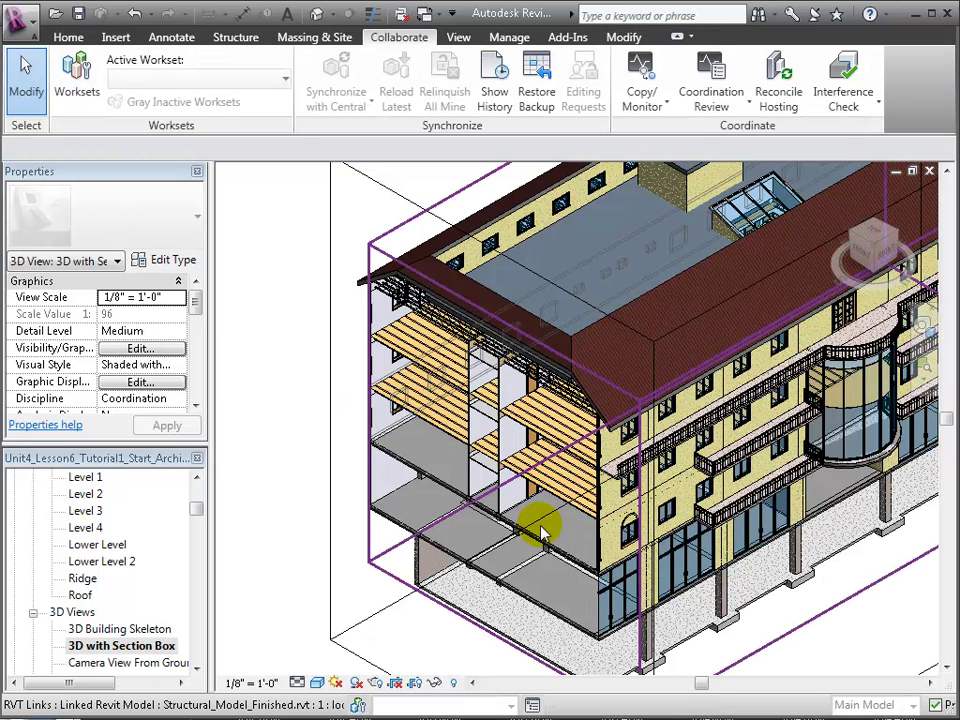
click(566, 560)
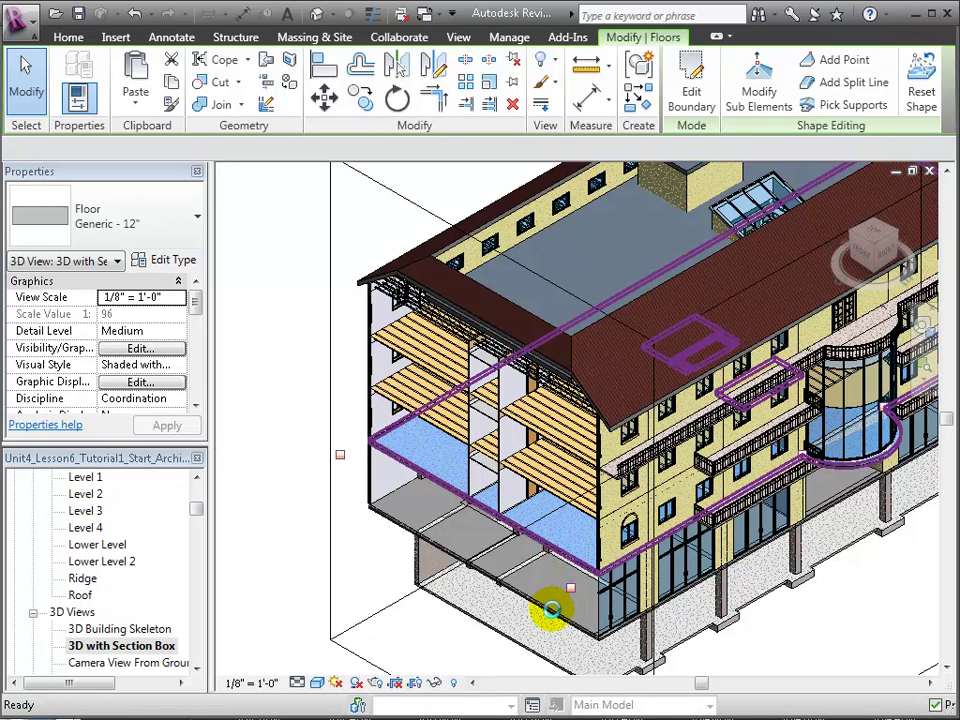
key(Escape)
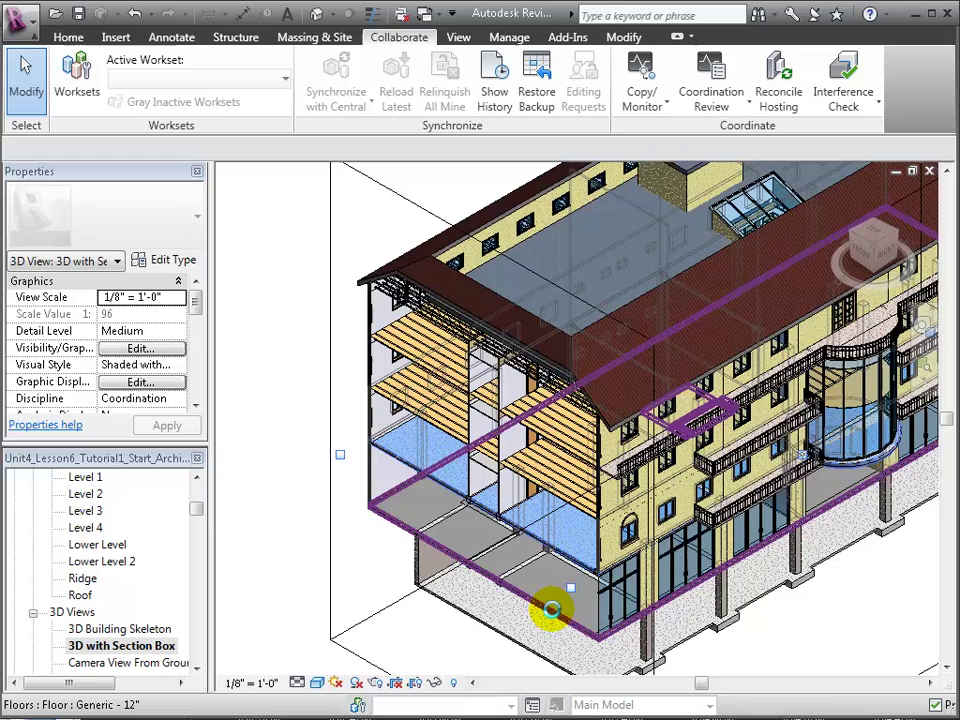
click(552, 612)
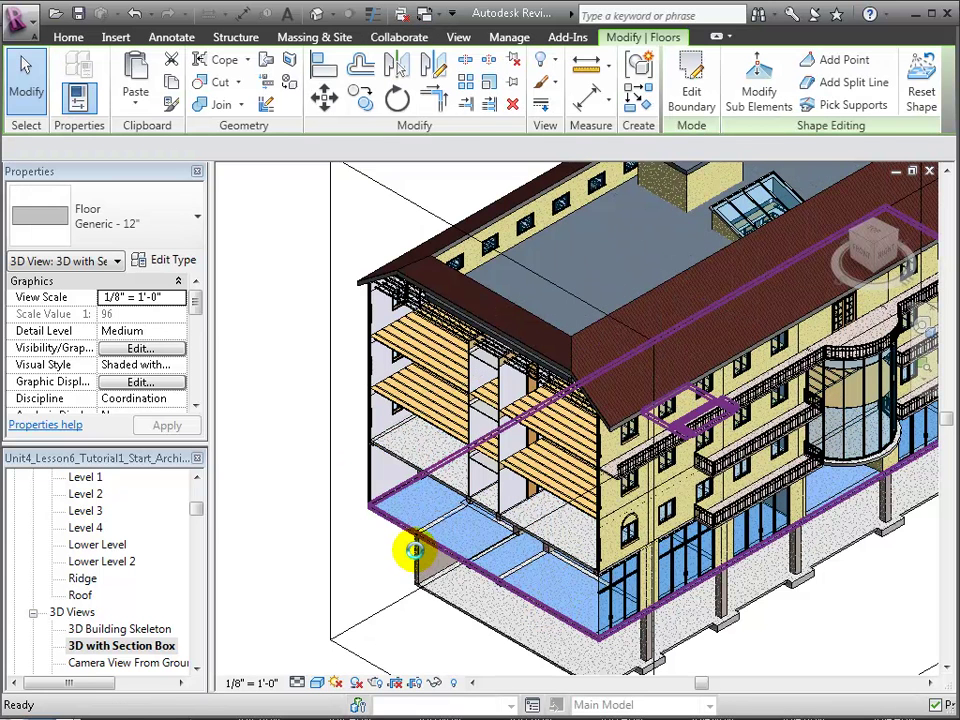
key(Escape)
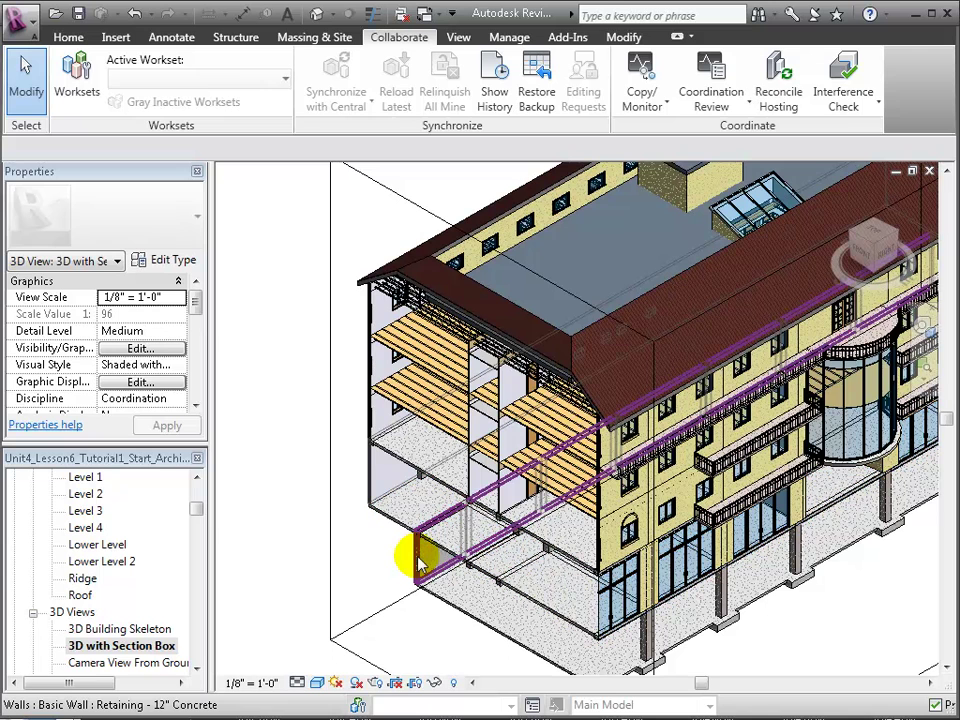
click(418, 563)
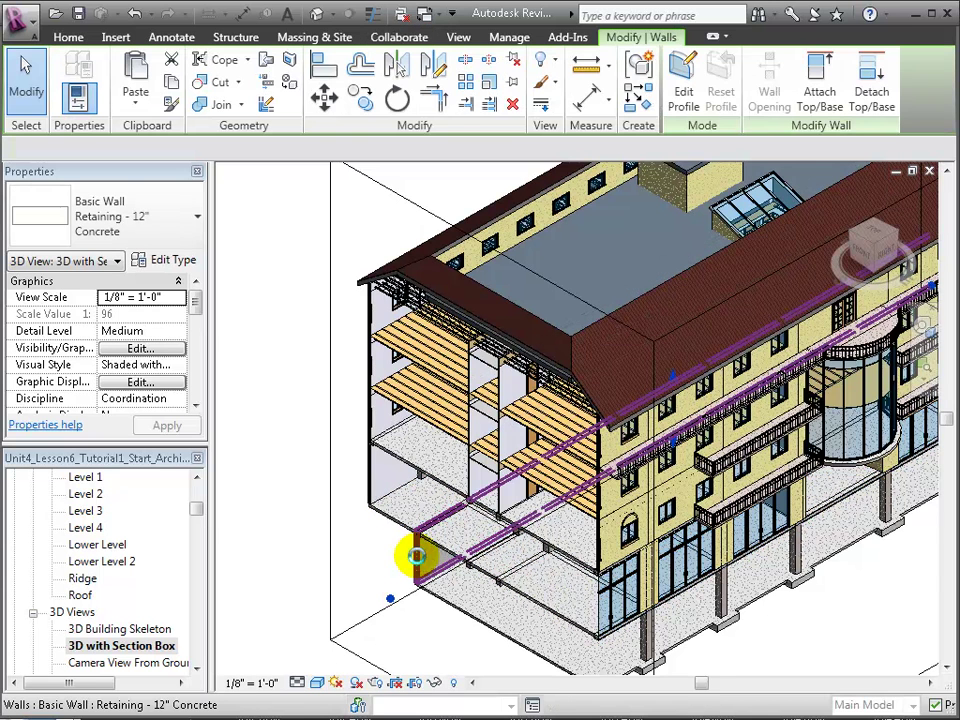
key(Escape)
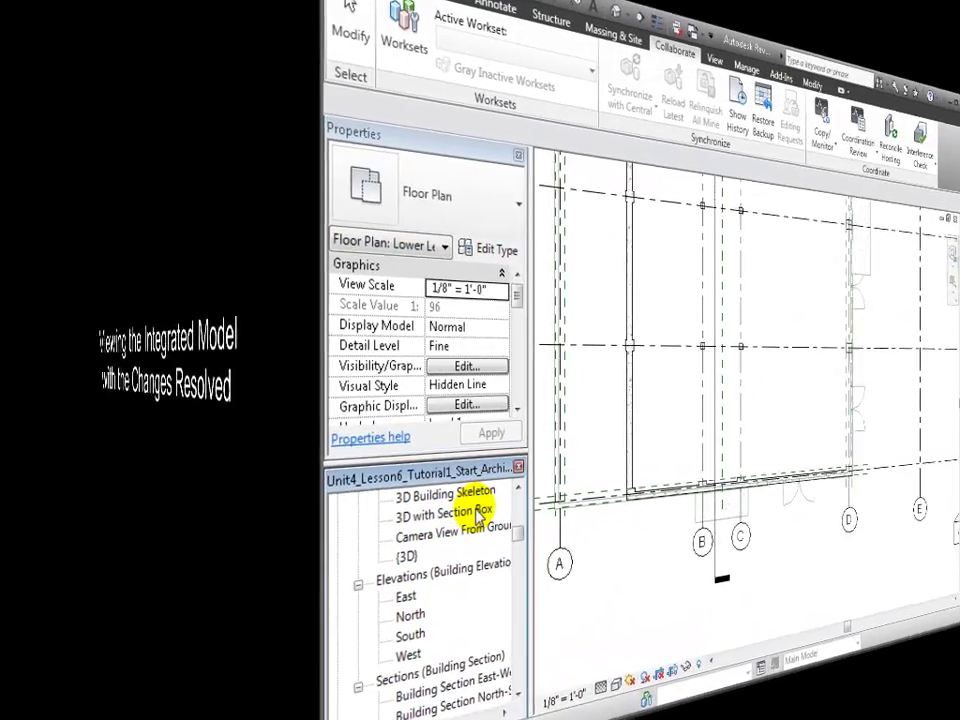
- Compare the '3D with Section Box' and '3D Building Skeleton' views, ending on '3D with Section Box'
double_click(478, 516)
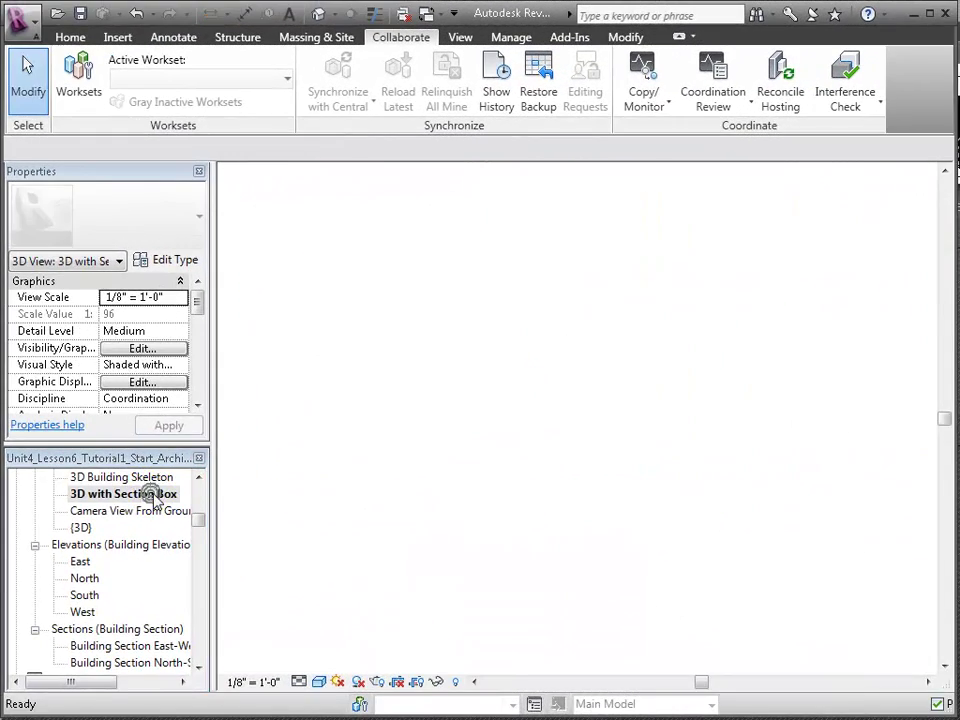
scroll(560, 592, down, 1)
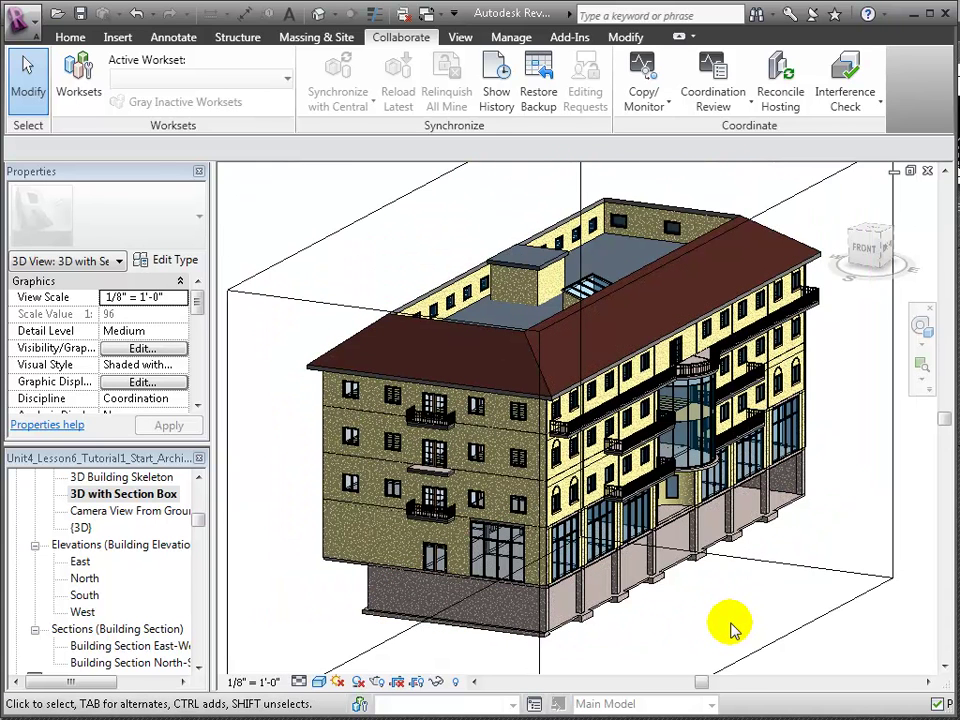
double_click(135, 478)
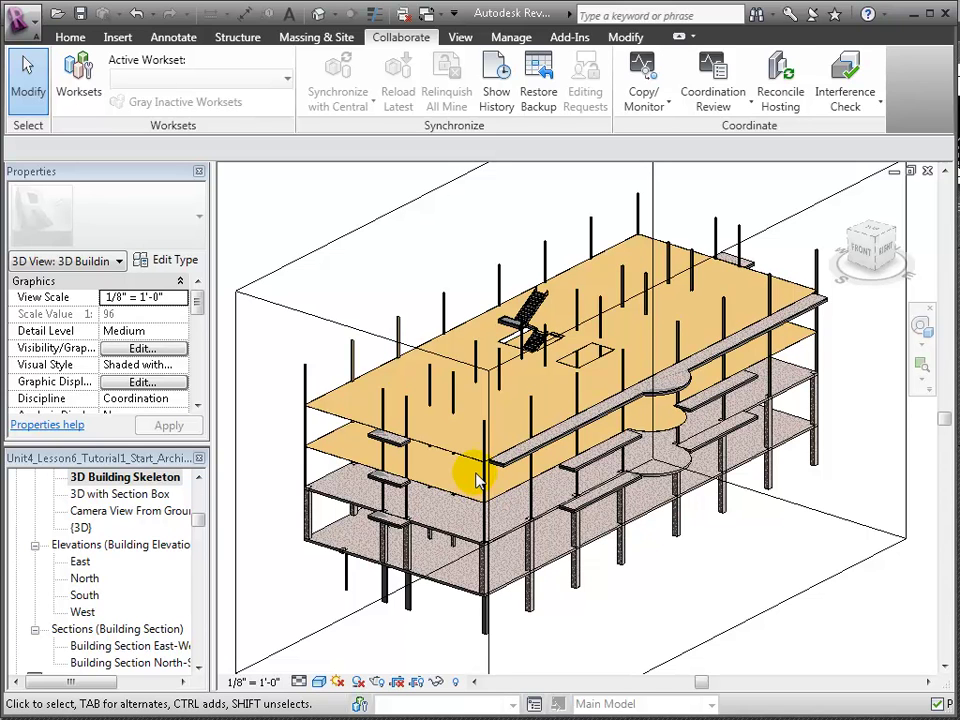
double_click(132, 495)
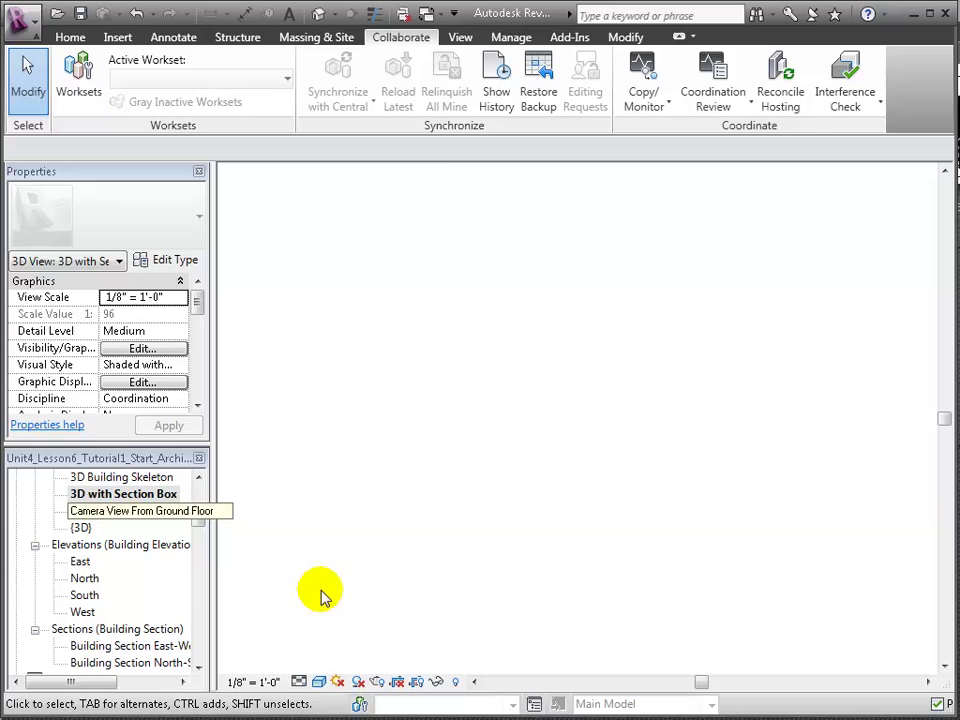
key(v)
key(g)
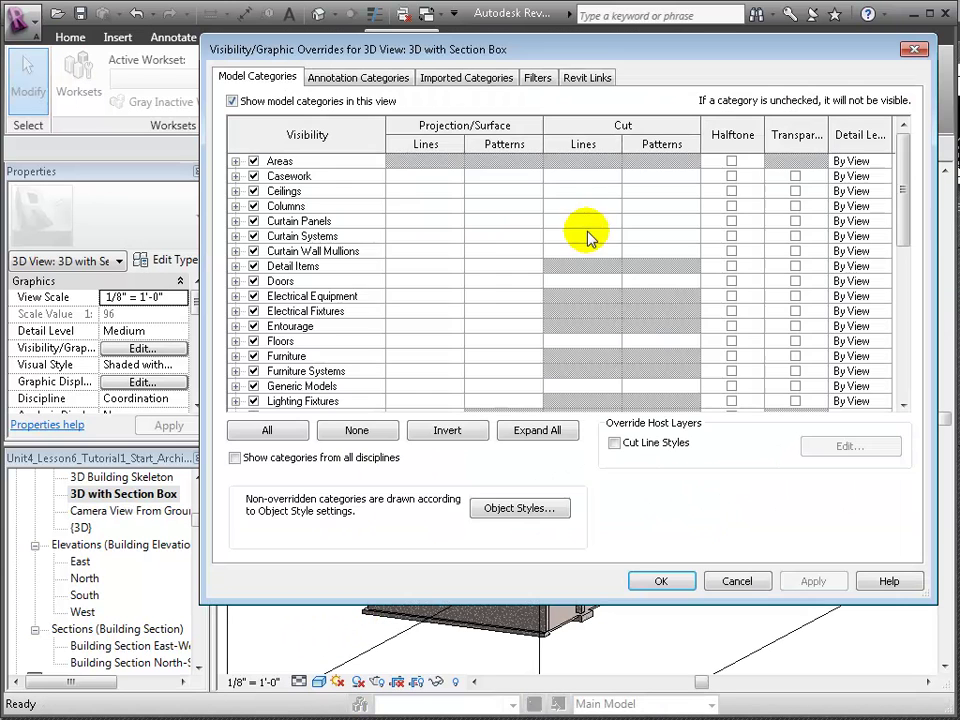
click(587, 77)
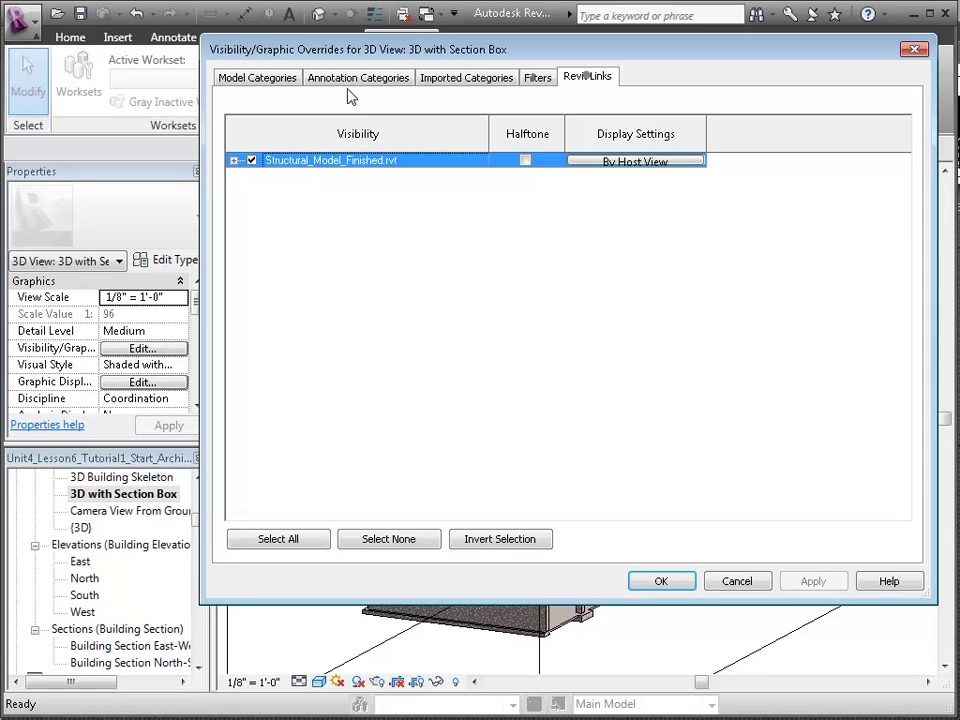
click(251, 160)
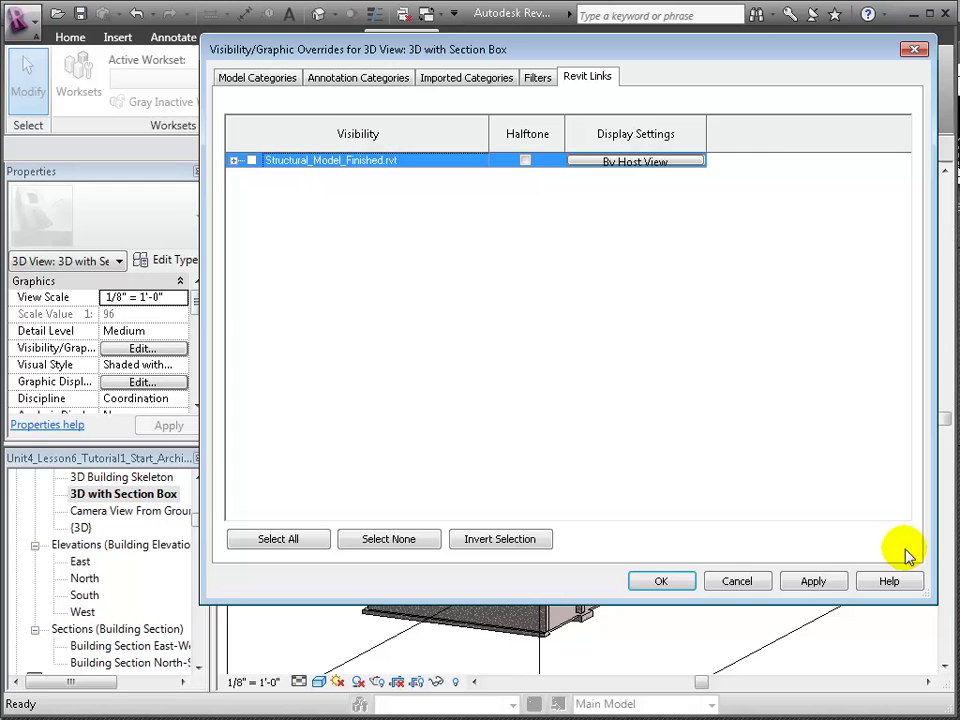
click(813, 581)
click(672, 588)
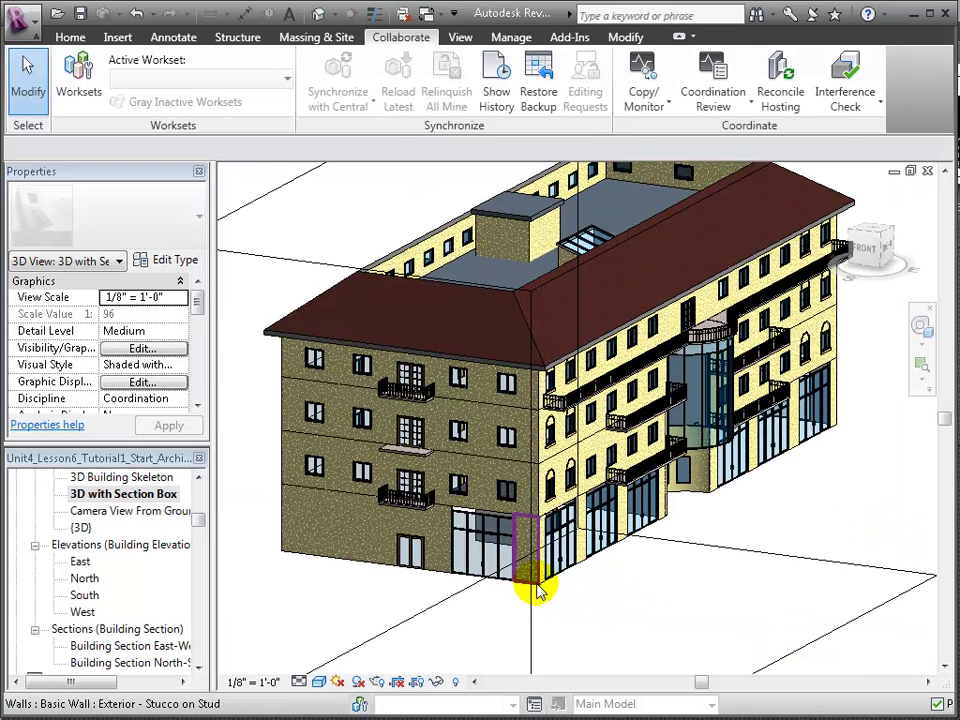
key(v)
key(g)
click(580, 78)
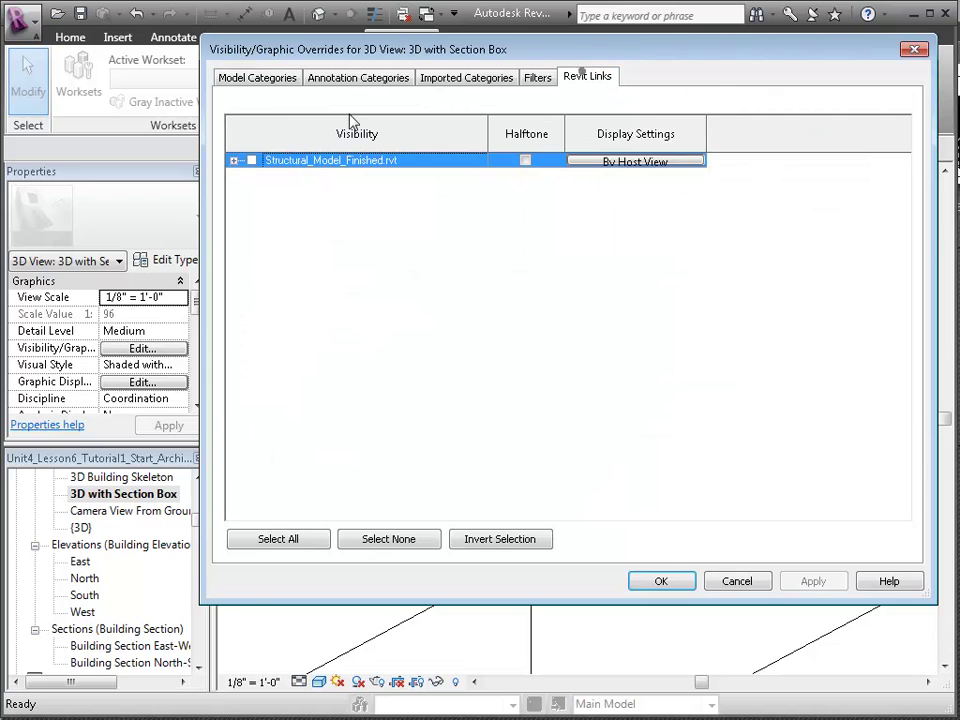
click(251, 160)
click(813, 581)
click(661, 581)
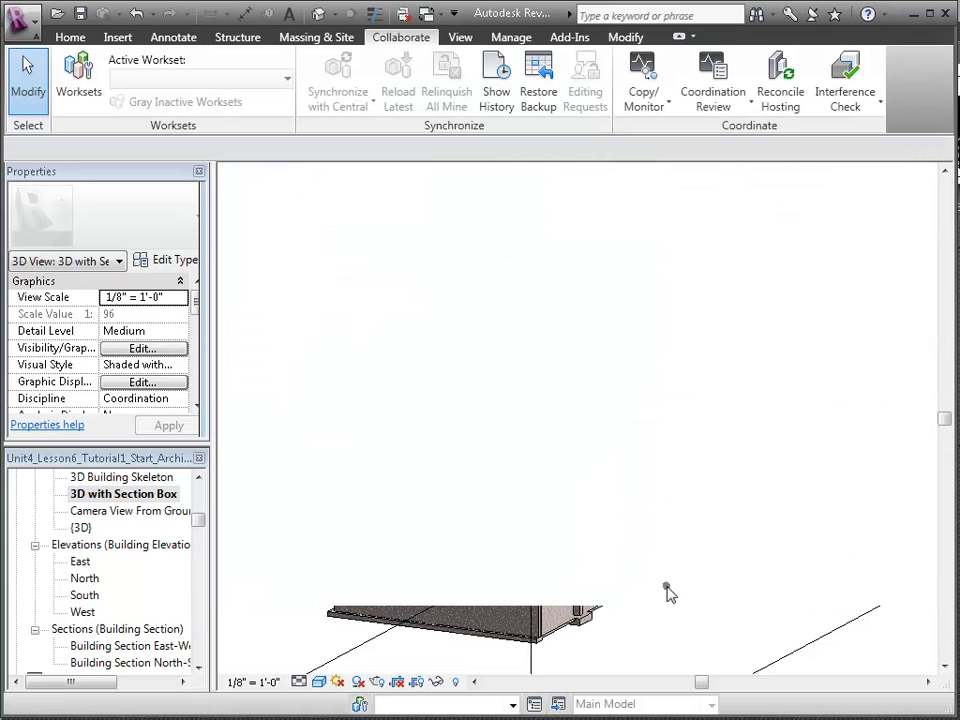